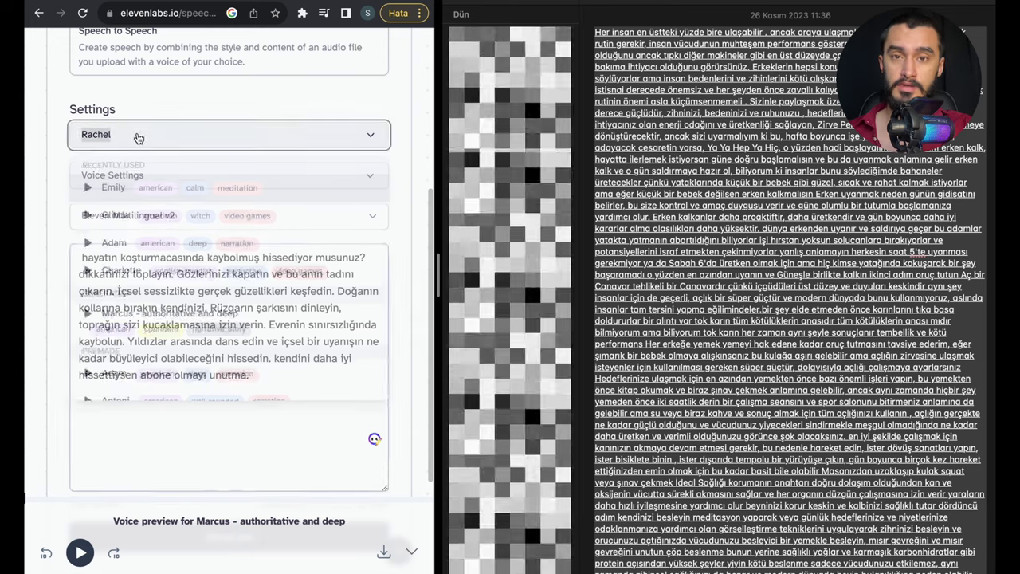
Replace the speech text with the copied script and find its cut-off ending, "tembellik ve kötü performans Her erkeğe yemek yemeyi hak edene kad", in the notes
key(ctrl+a)
key(ctrl+v)
drag(160, 299, 223, 317)
key(super+c)
key(super+Tab)
key(super+f)
key(super+v)
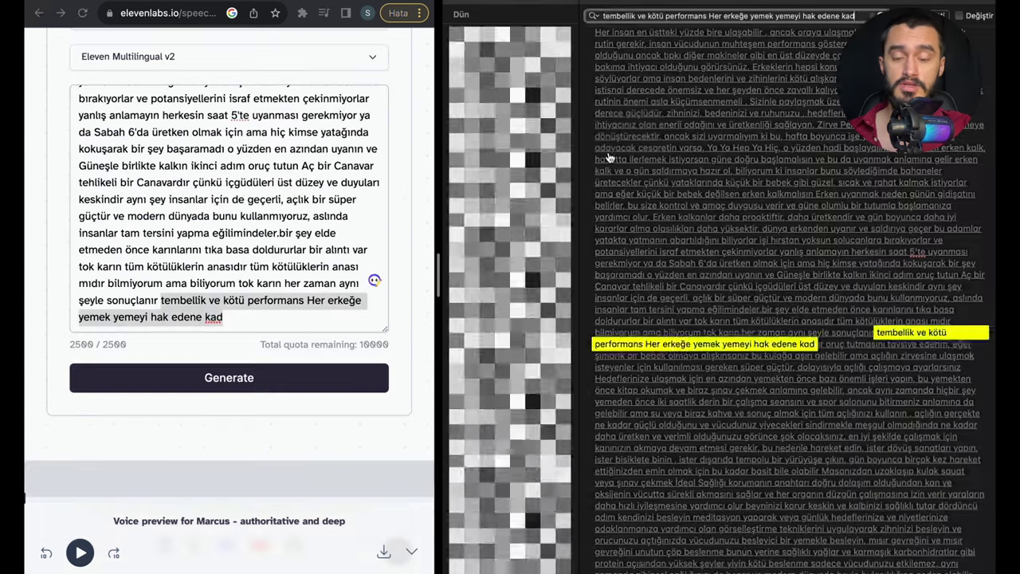
Delete all note text above the found passage and generate the speech from the pasted script
key(shift+super+Up)
key(BackSpace)
click(146, 381)
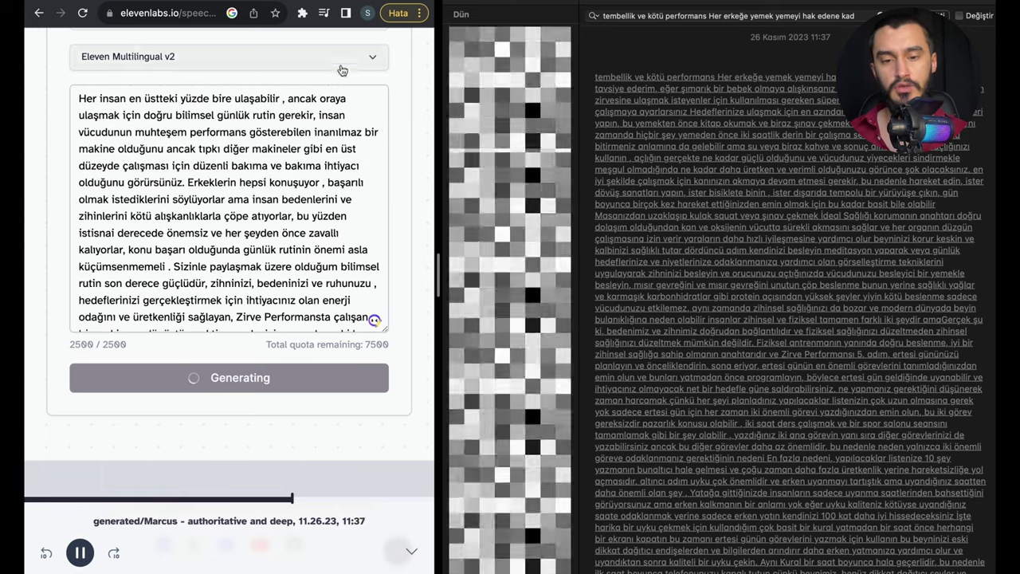
scroll(307, 216, down, 10)
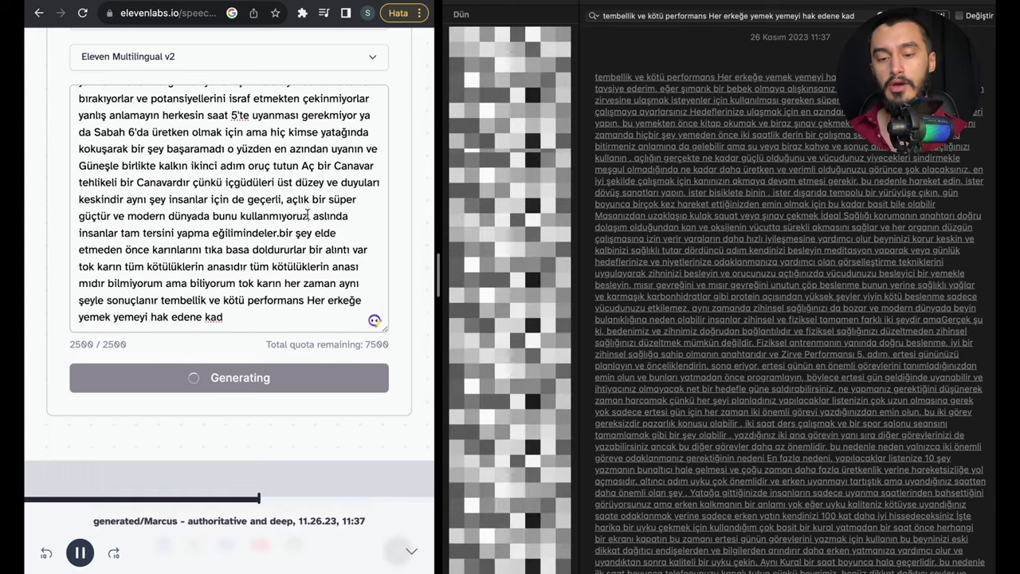
Switch to Leonardo.Ai and look through the generation history of Kratos sitting at the table
key(ctrl+Tab)
scroll(369, 350, down, 5)
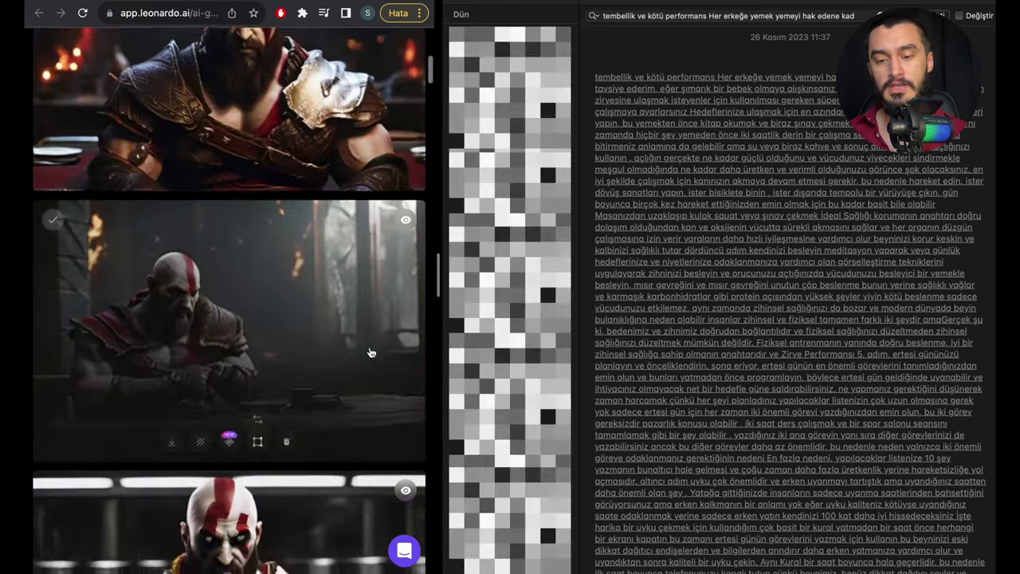
scroll(370, 351, up, 6)
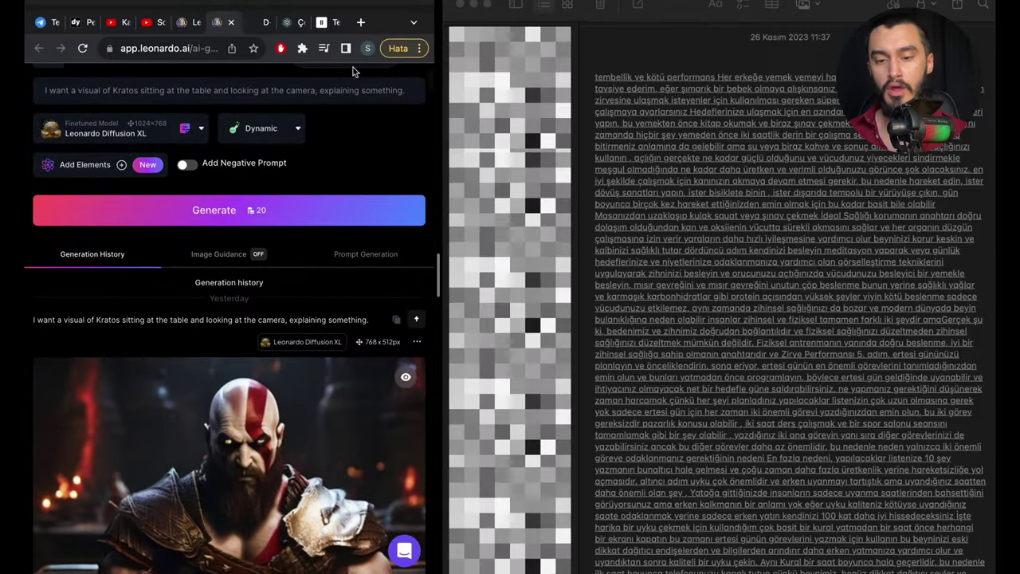
scroll(280, 327, down, 5)
scroll(281, 327, down, 4)
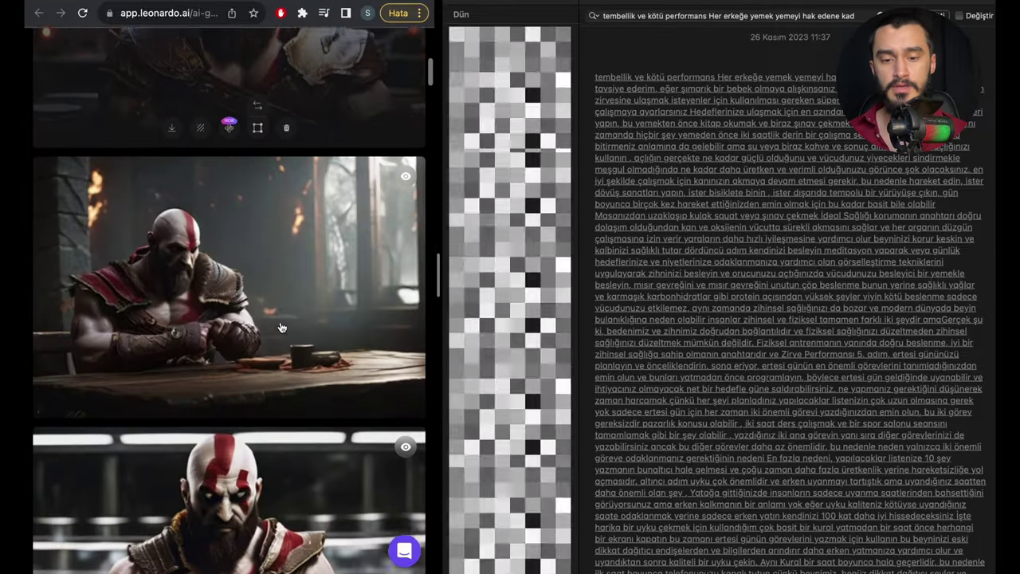
scroll(280, 327, up, 8)
scroll(280, 327, down, 1)
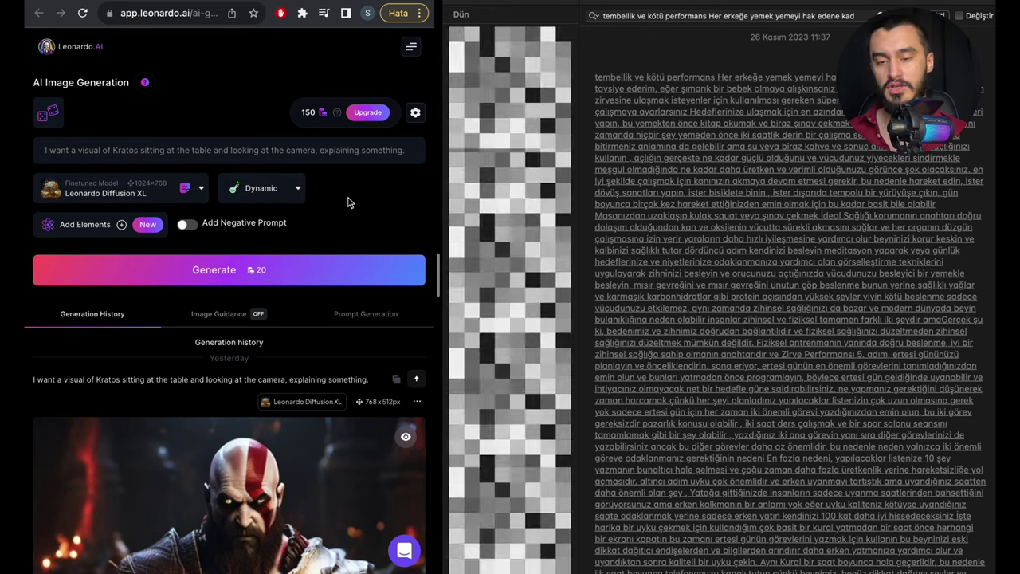
scroll(359, 359, down, 15)
scroll(359, 358, down, 10)
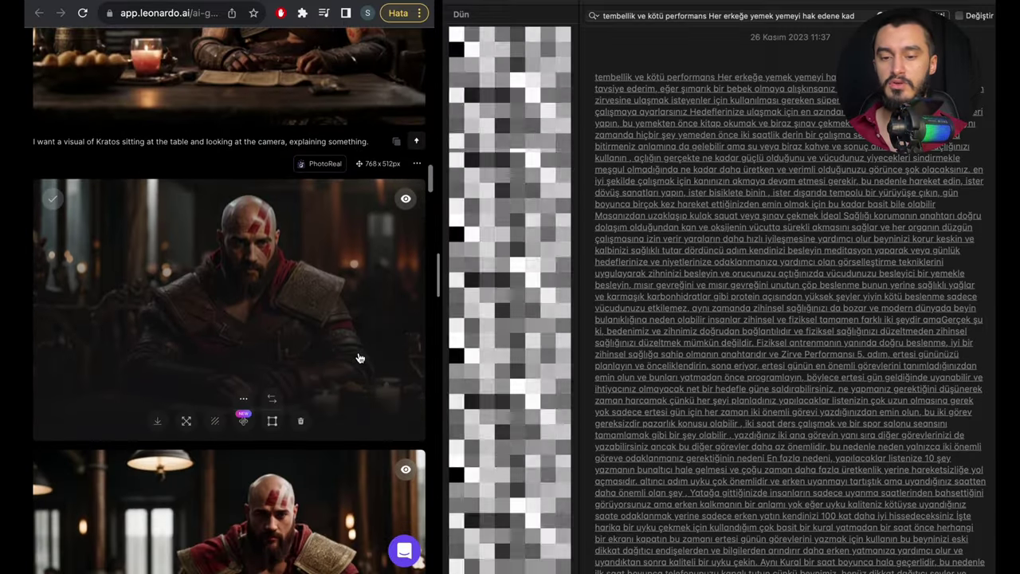
scroll(358, 359, down, 5)
scroll(349, 343, down, 10)
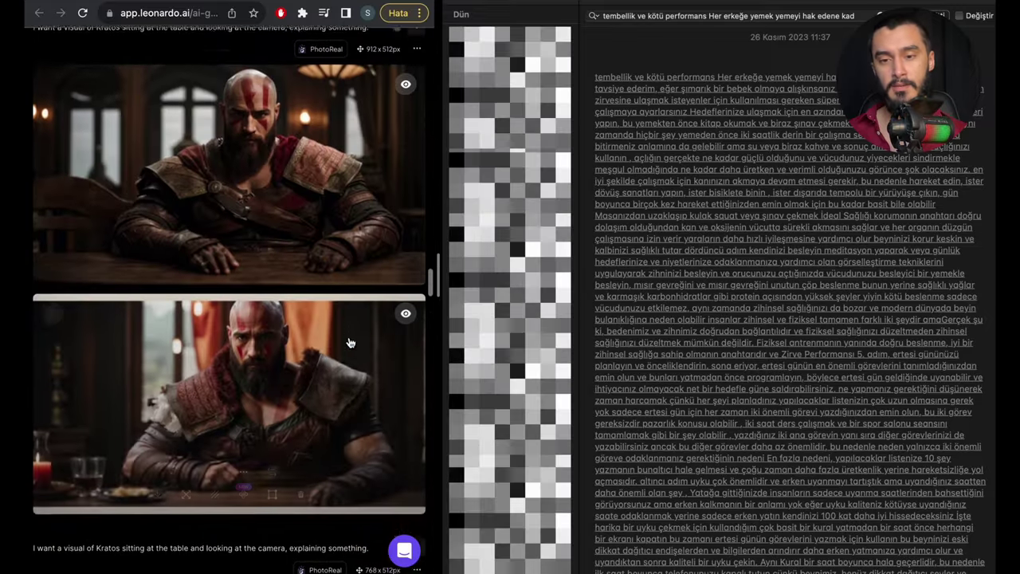
scroll(349, 342, down, 10)
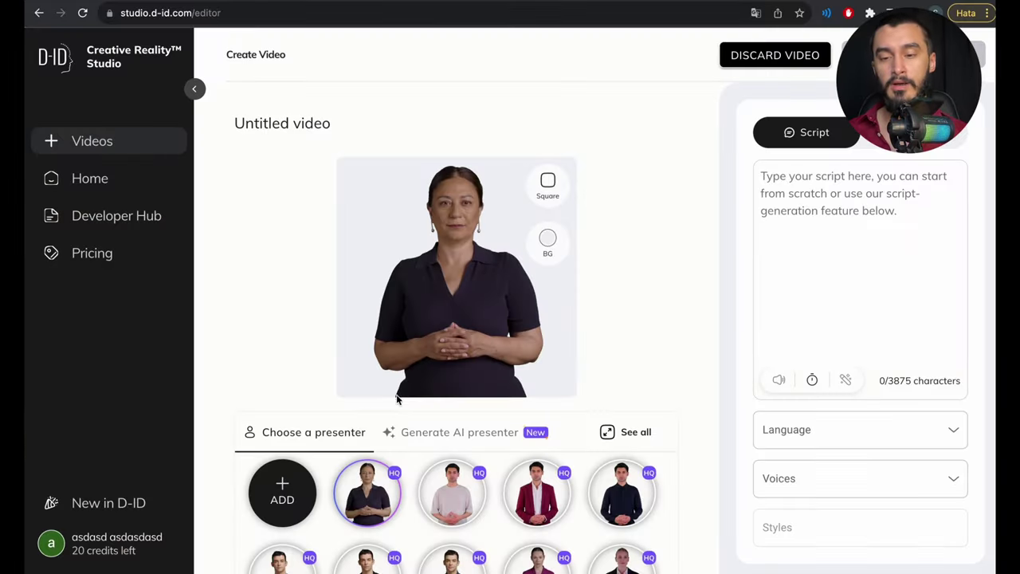
In D-ID, upload the Kratos image Leonardo_Diffusion_XL_I_want_a_visual_of_Kratos_sitting_at_the_2.jpg from the İndirilenler folder as a custom presenter
click(402, 443)
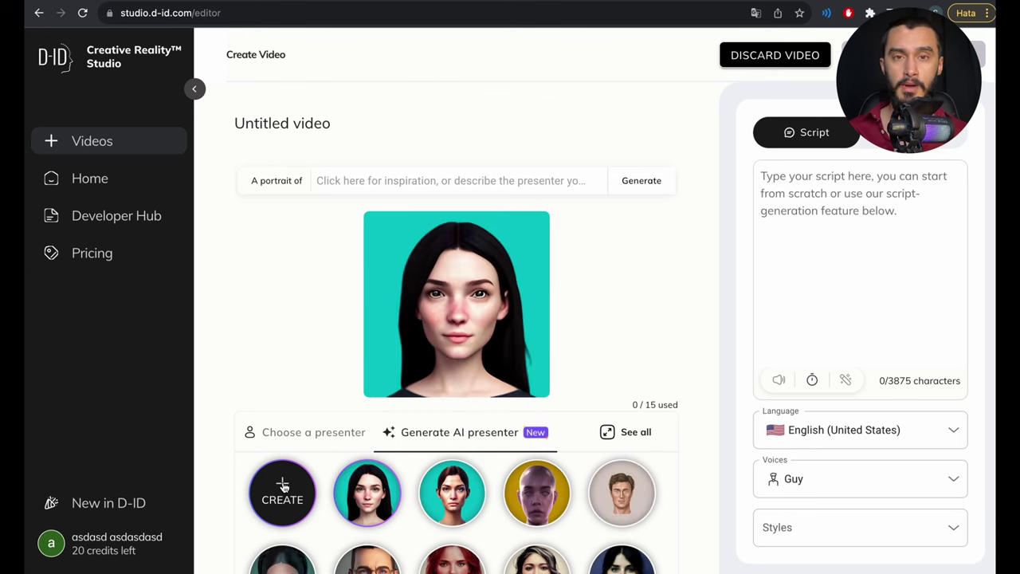
click(292, 438)
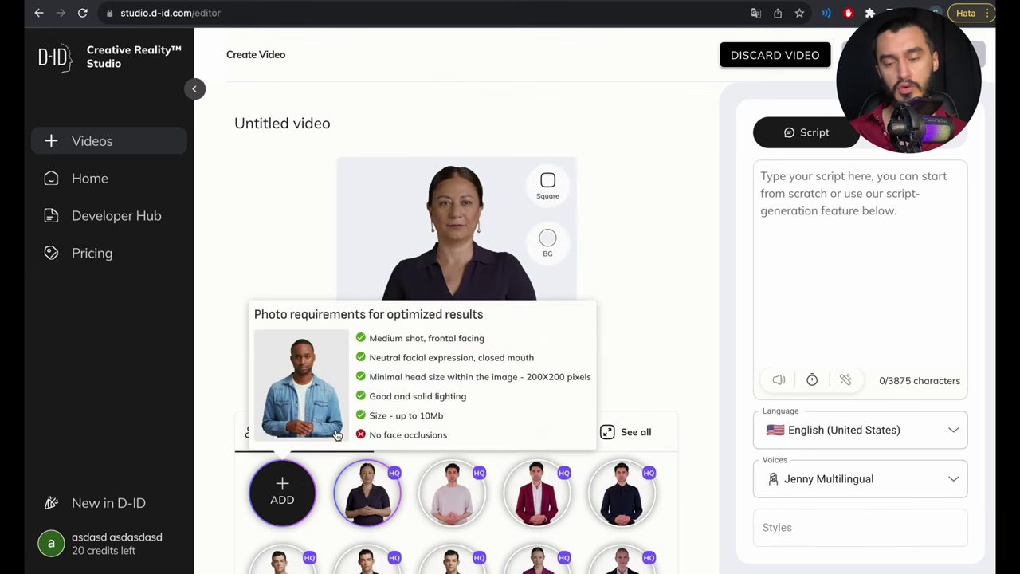
click(281, 502)
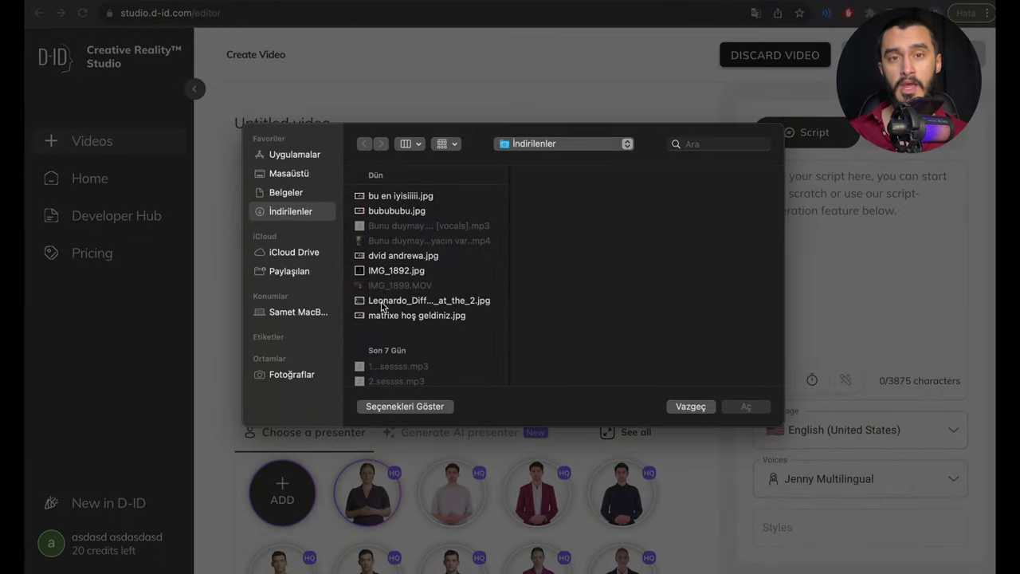
click(382, 300)
click(393, 271)
click(398, 301)
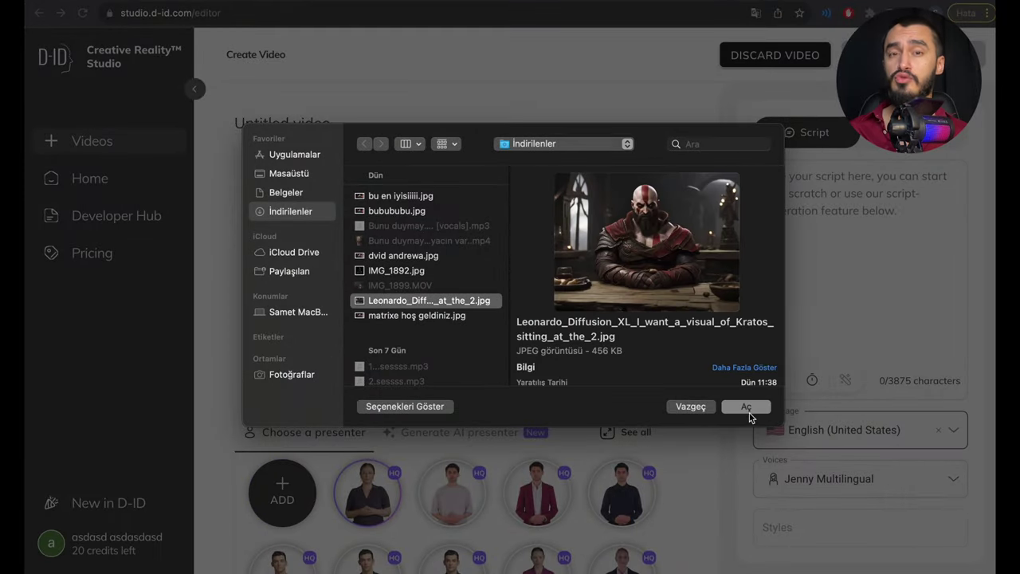
click(747, 407)
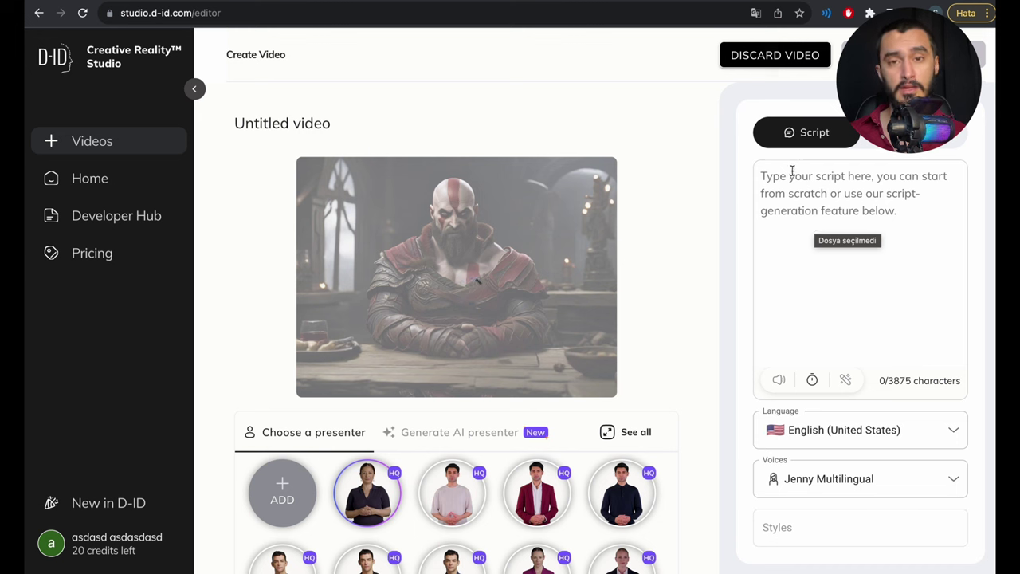
Paste the Turkish text as the presenter's script and set the language to Turkish (Turkey)
click(801, 210)
key(ctrl+v)
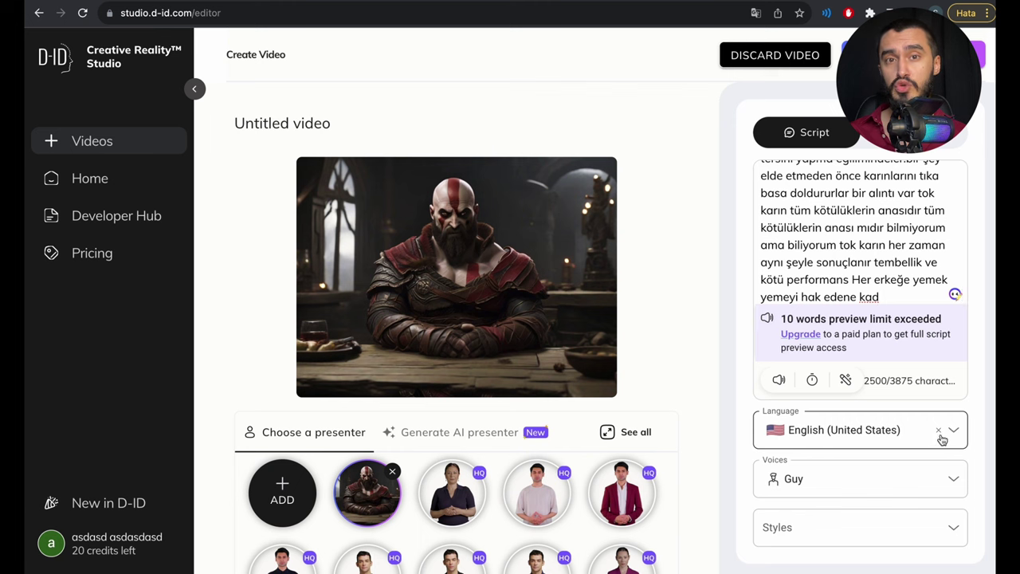
click(942, 435)
text(tur)
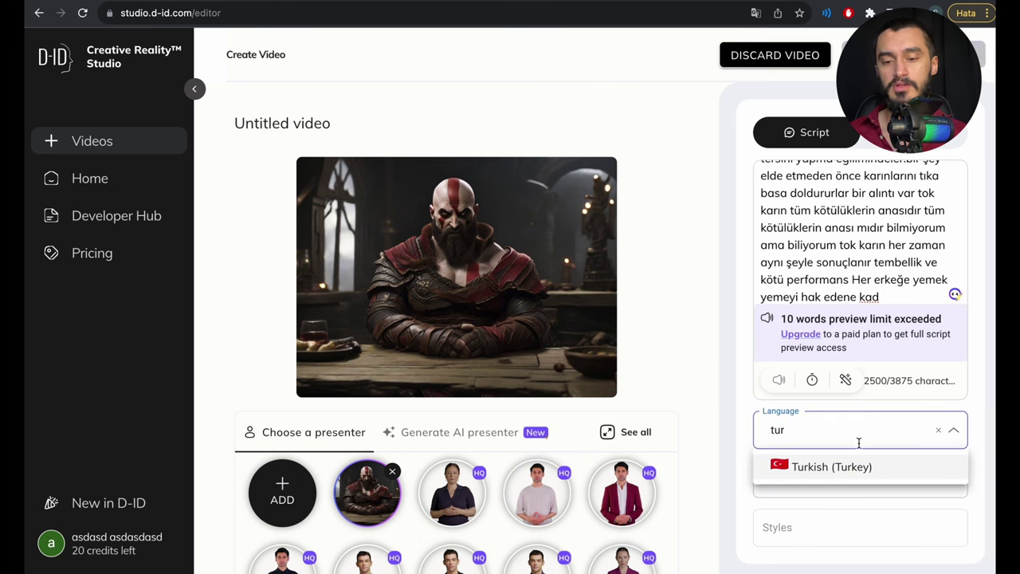
click(831, 466)
Check the pasted script and generate the Kratos video
scroll(818, 255, up, 3)
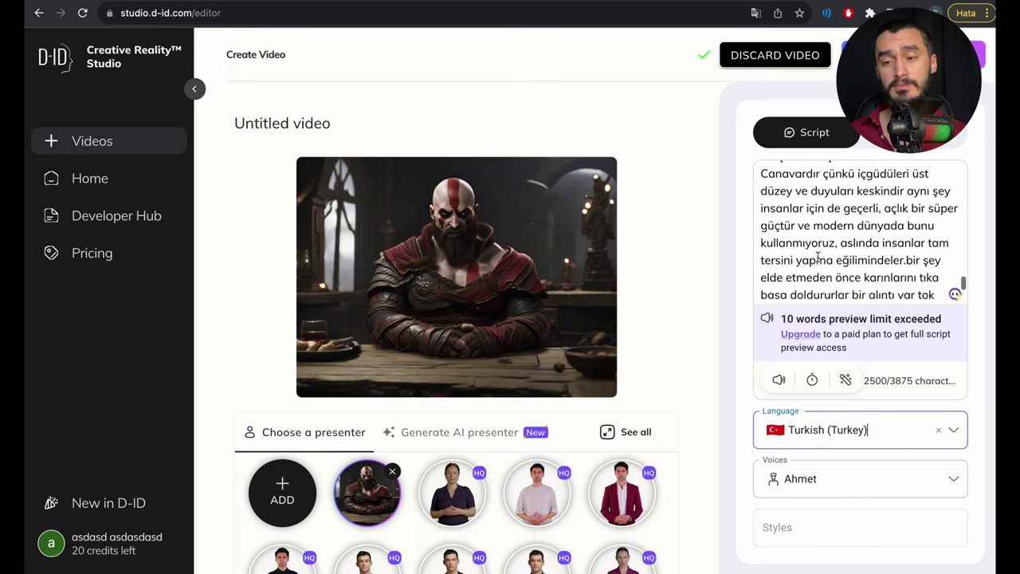
scroll(817, 255, down, 3)
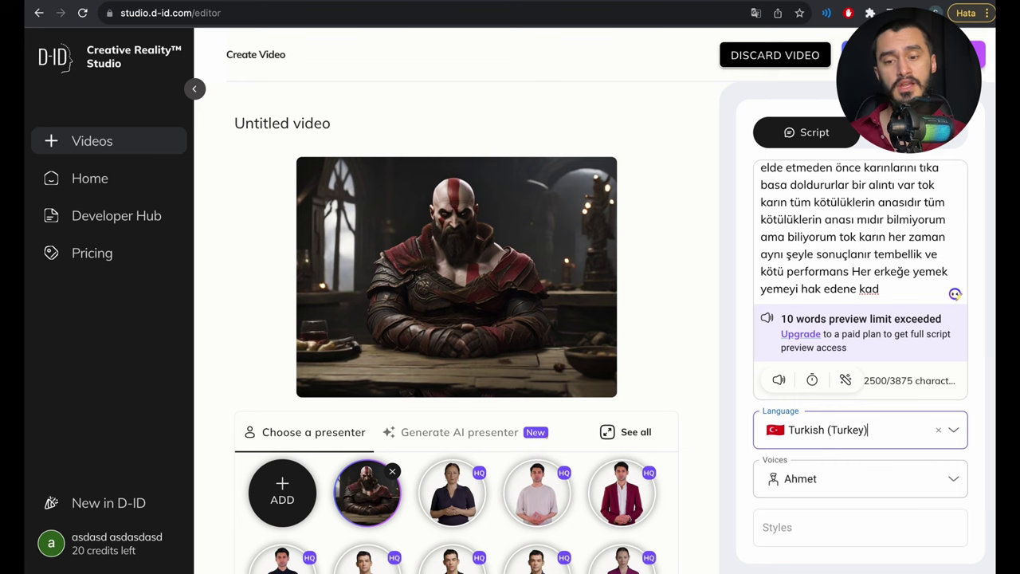
click(913, 54)
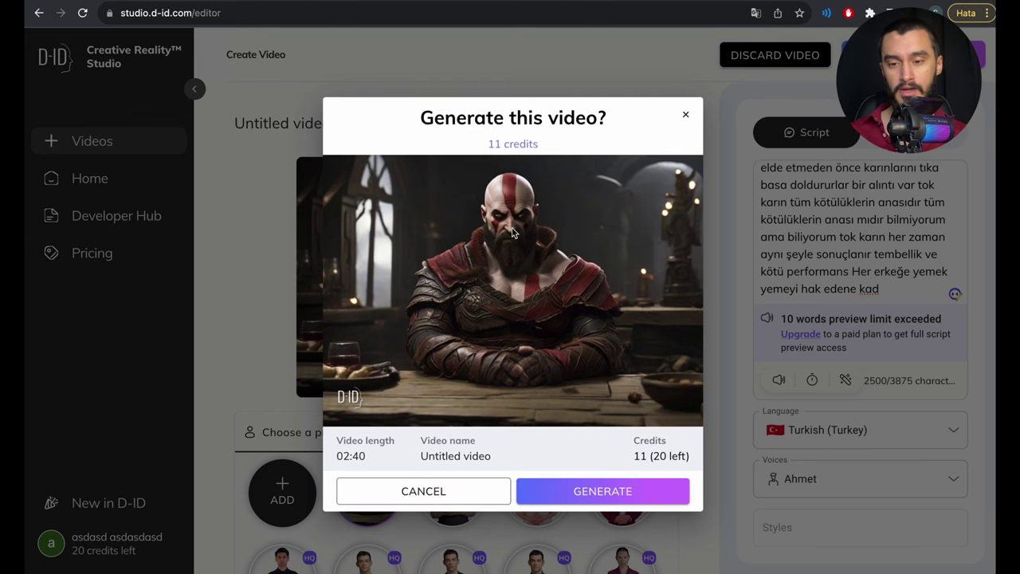
click(609, 494)
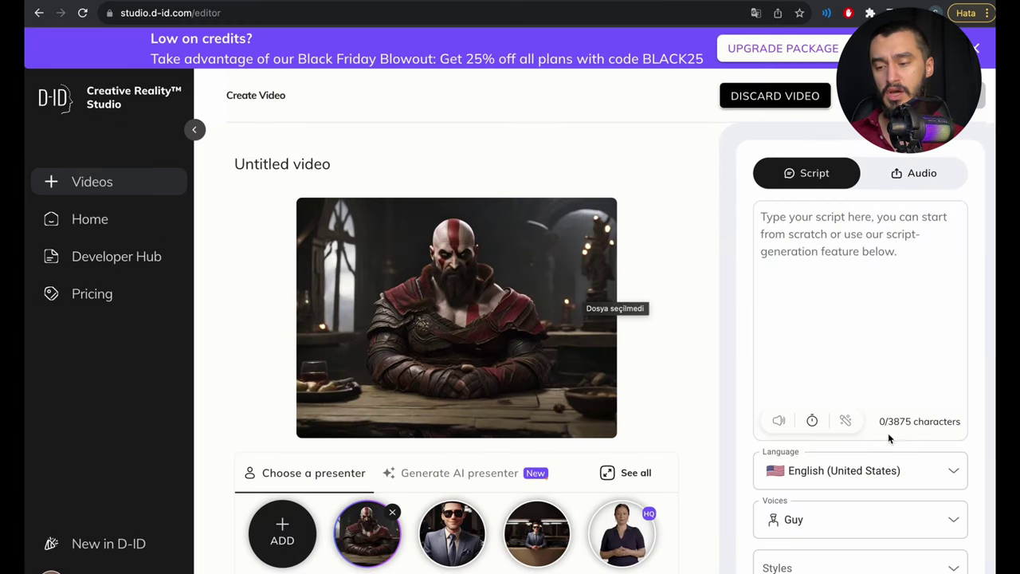
Search the language choices for "tu" in the new Kratos video
click(863, 459)
text(tu)
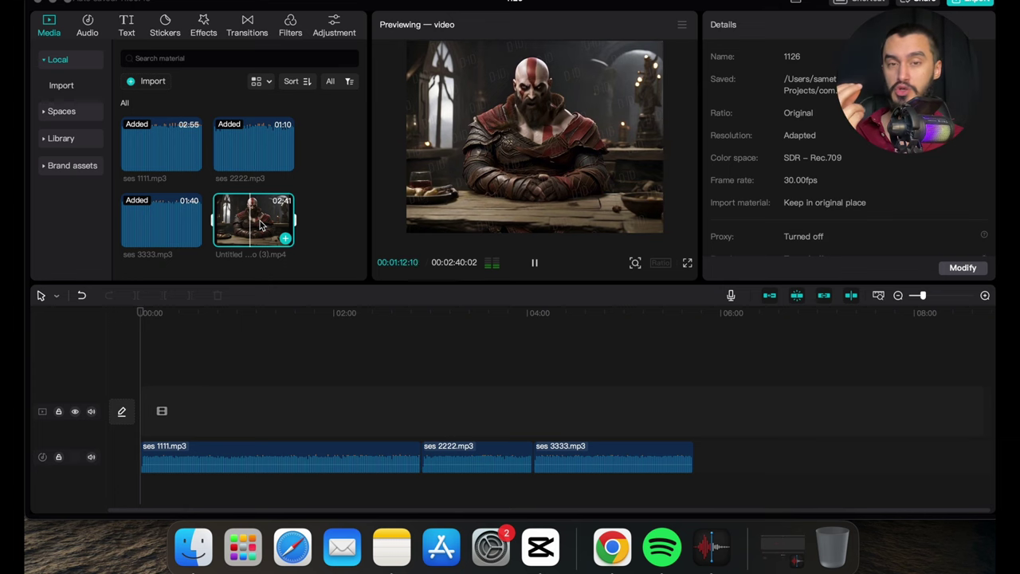
Stop the Kratos clip preview in CapCut and open the options of the finished Untitled video on the D-ID home page
key(space)
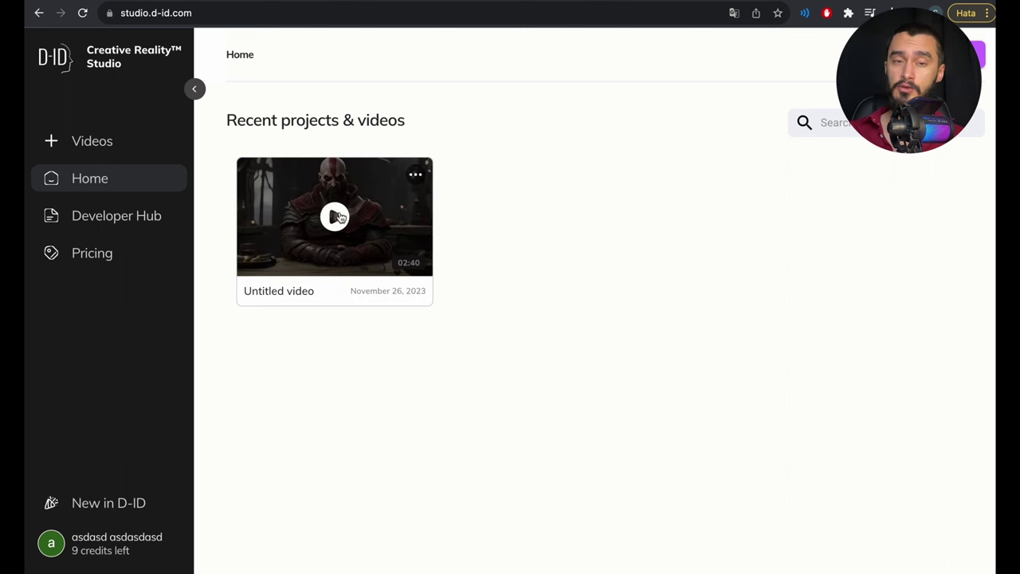
click(416, 172)
click(326, 210)
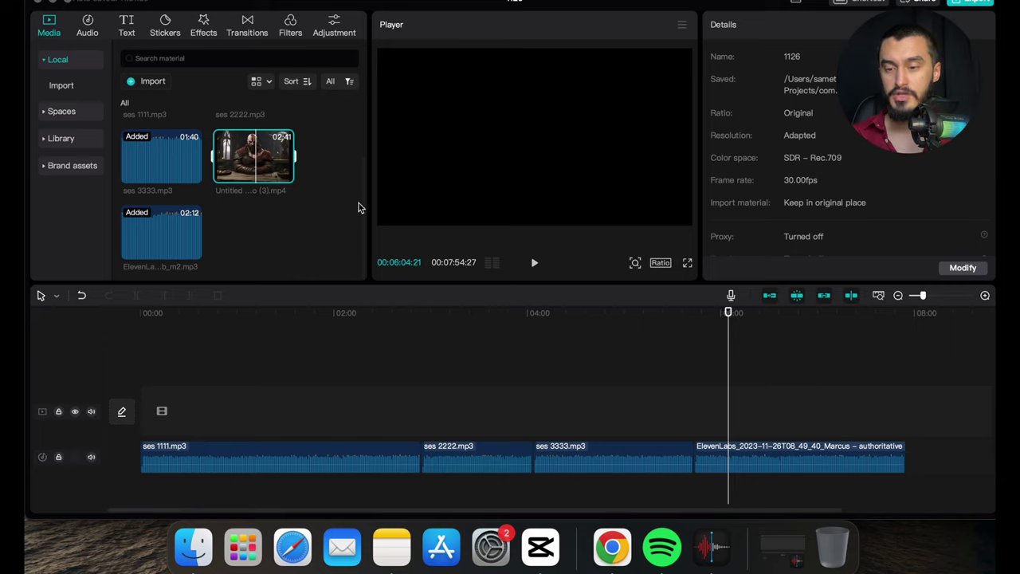
In CapCut, place Untitled video (3).mp4 at the start of the timeline, and split it at 00:00:06:28
click(243, 357)
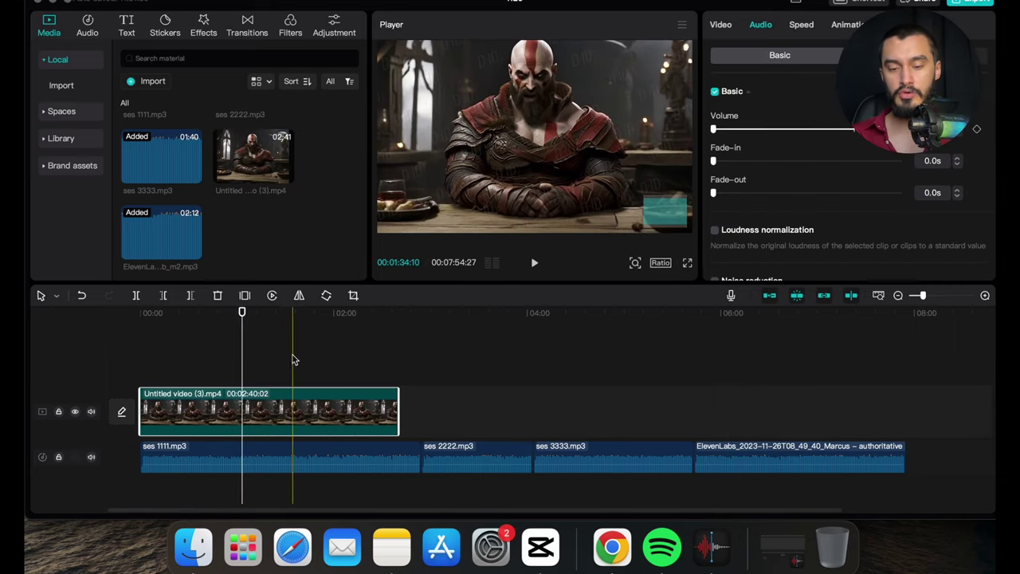
scroll(153, 350, up, 1)
click(140, 358)
key(space)
key(XF86AudioLowerVolume)
scroll(152, 374, up, 1)
key(space)
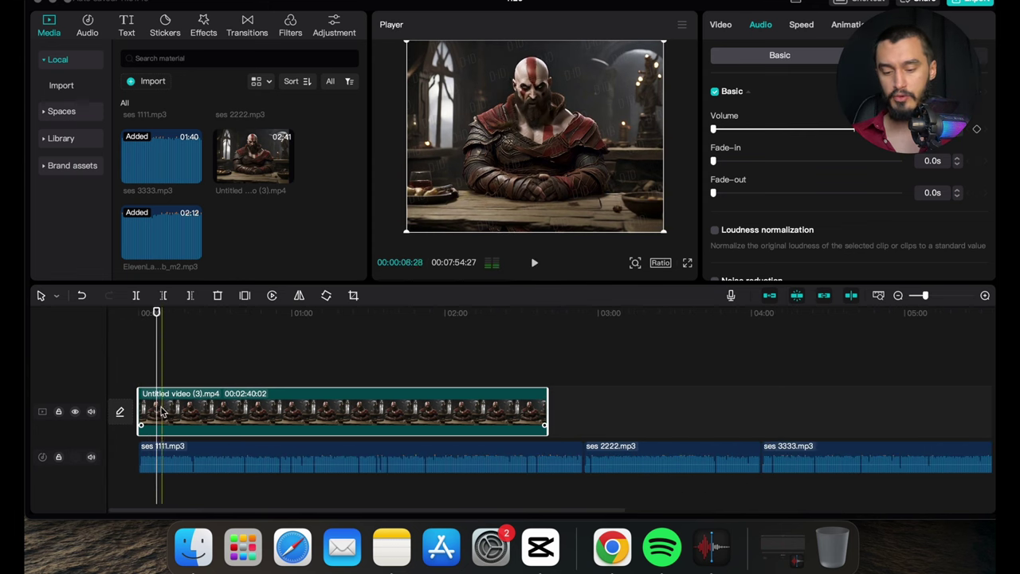
key(super+b)
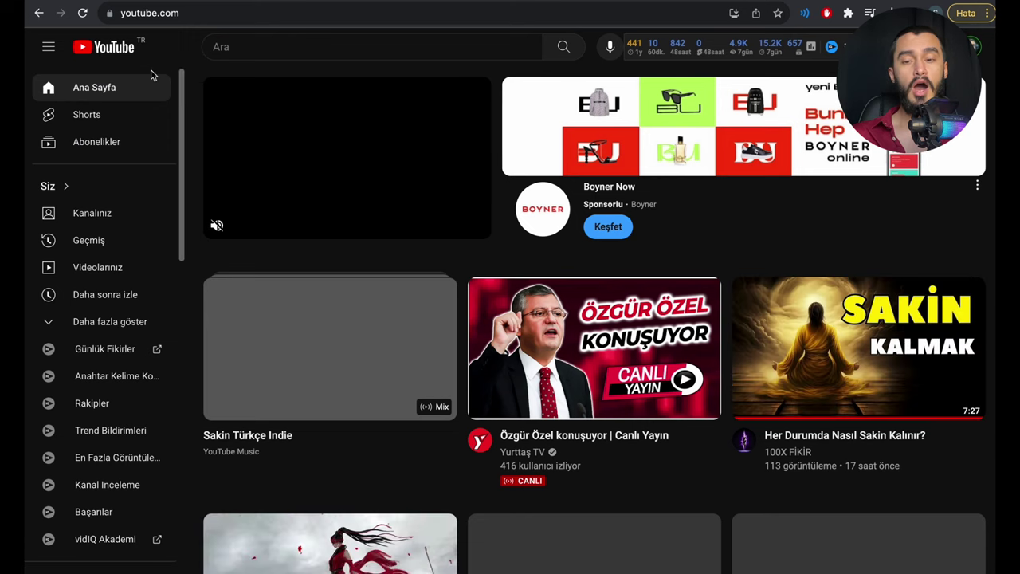
Switch to YouTube and search for "redpill anime movie clip 10 minute"
click(254, 42)
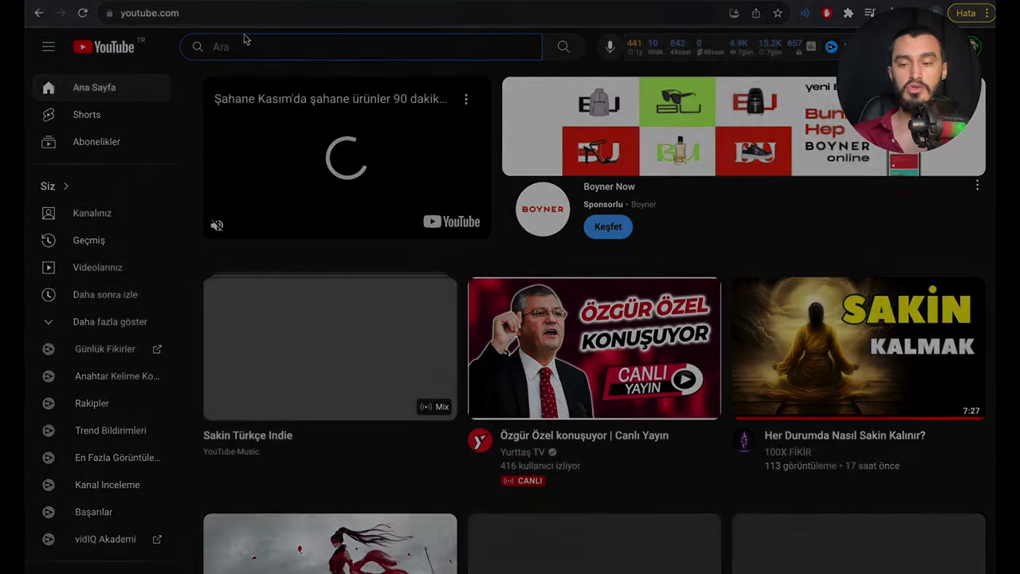
text(redpil)
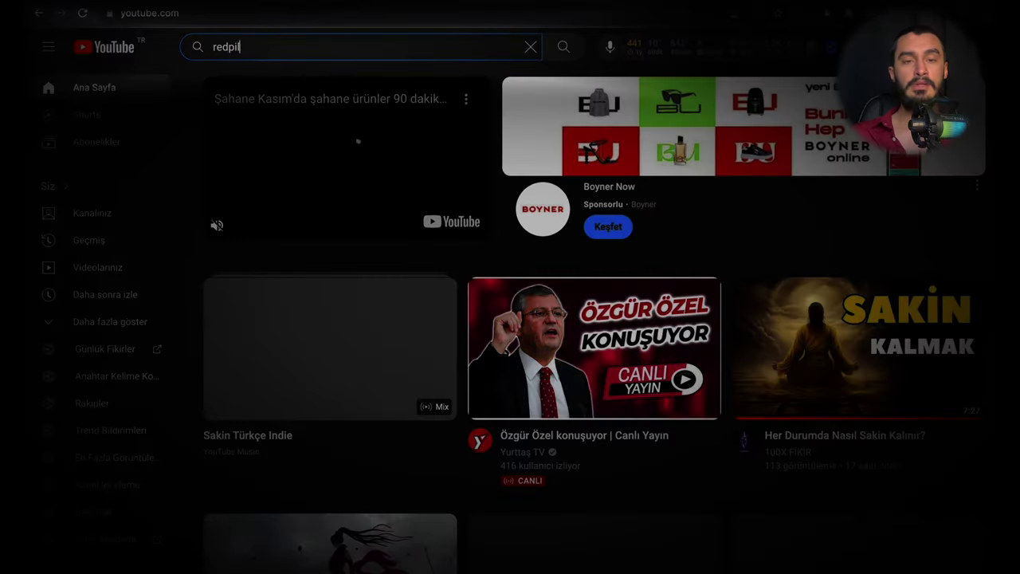
text(l anime)
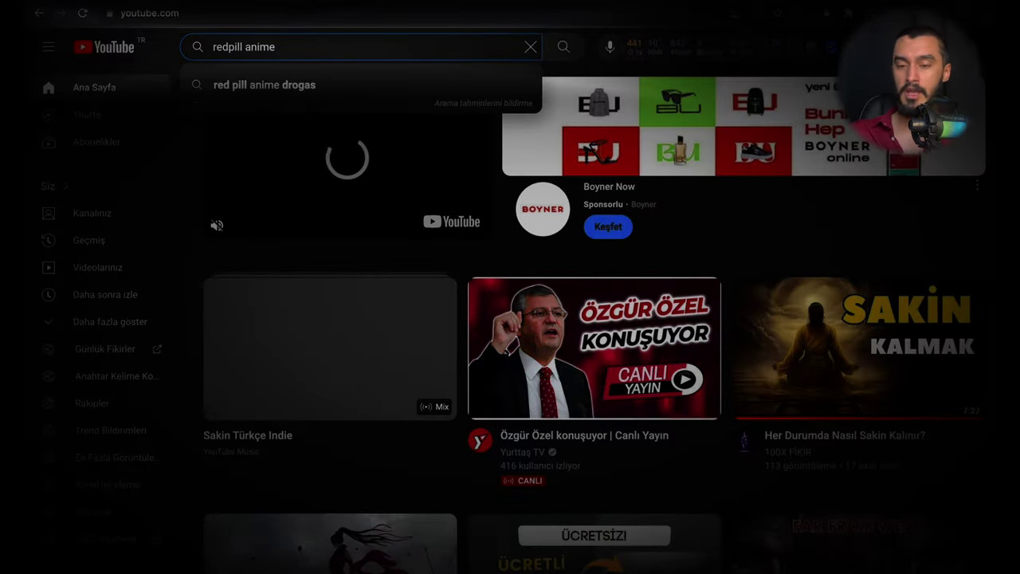
text( movie clip)
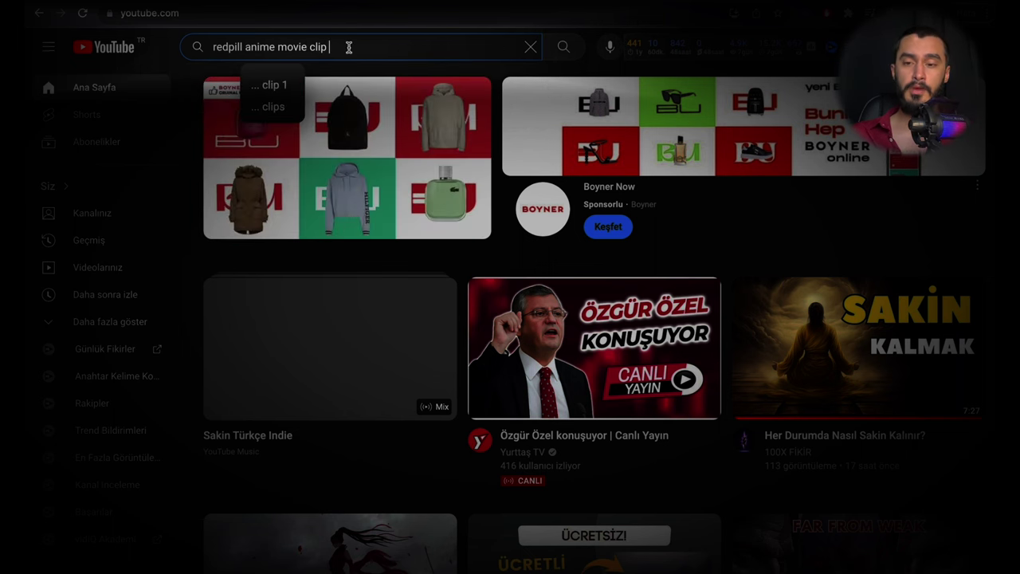
text(minute)
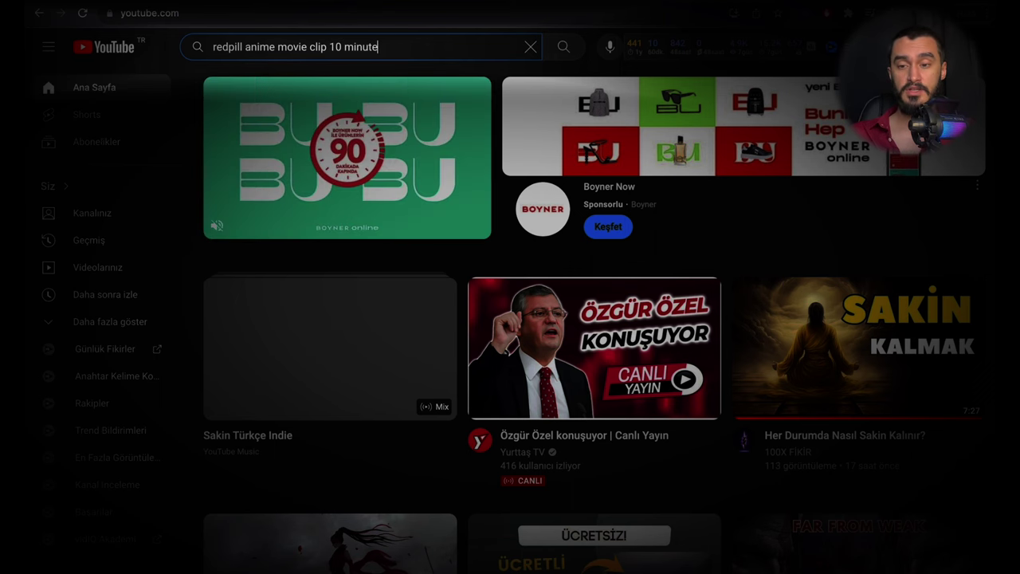
key(Return)
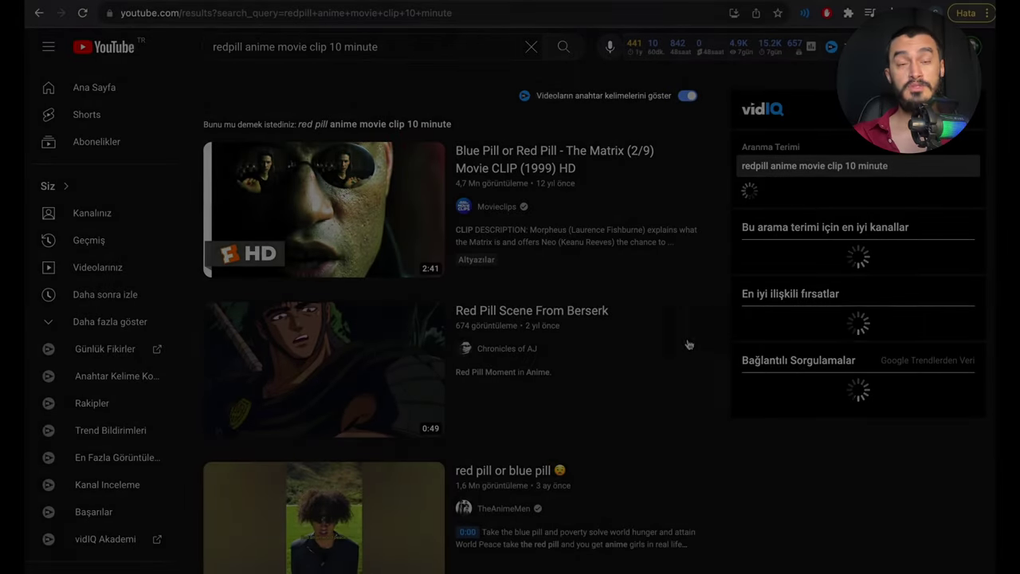
Change the search wording to "redpill animation movie clip 10 minute" and run it again
click(271, 46)
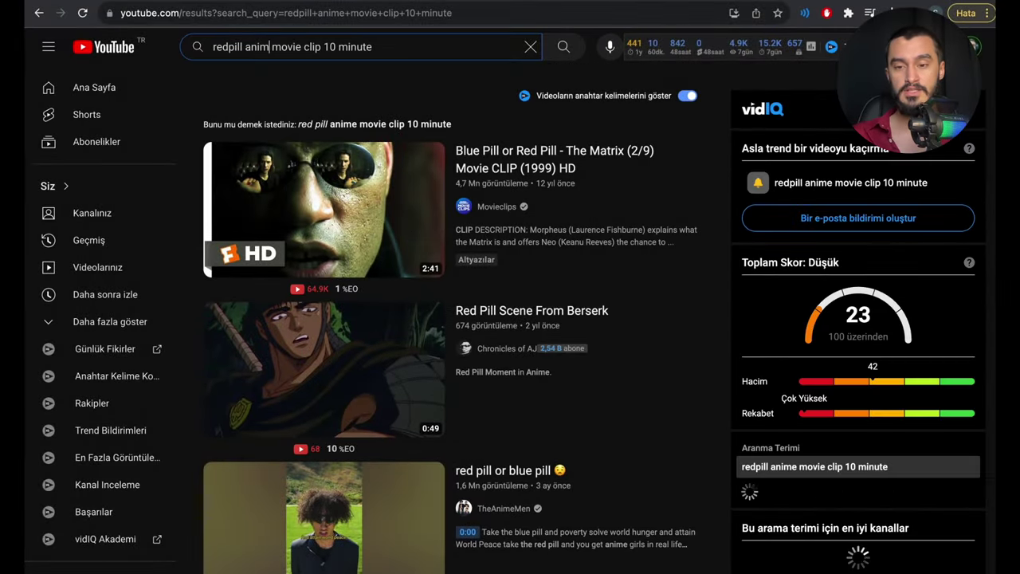
text(ation)
key(Return)
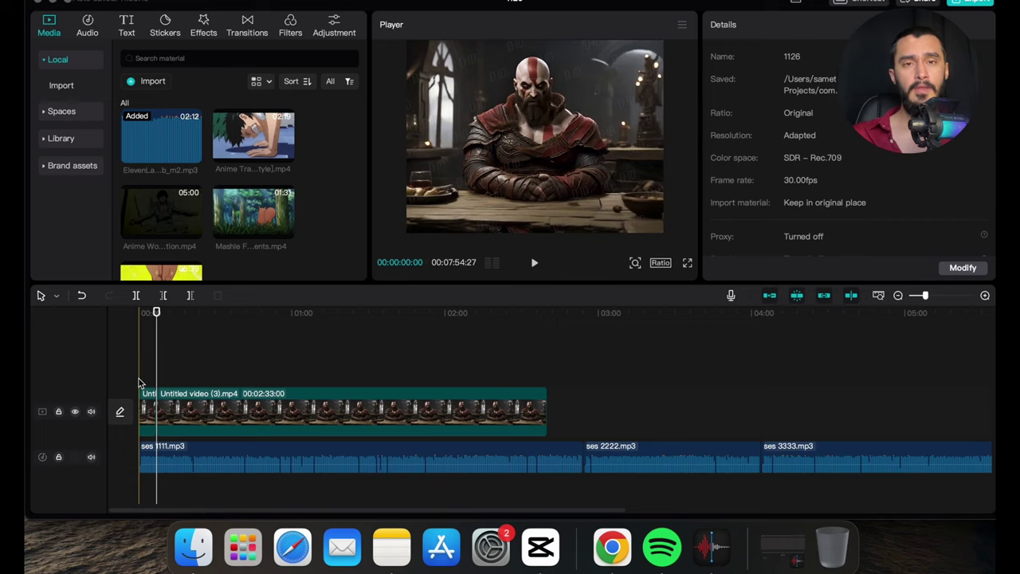
In CapCut, play the opening from the start and insert the Anime Training Motivation clip between the two Kratos clips
click(138, 383)
key(space)
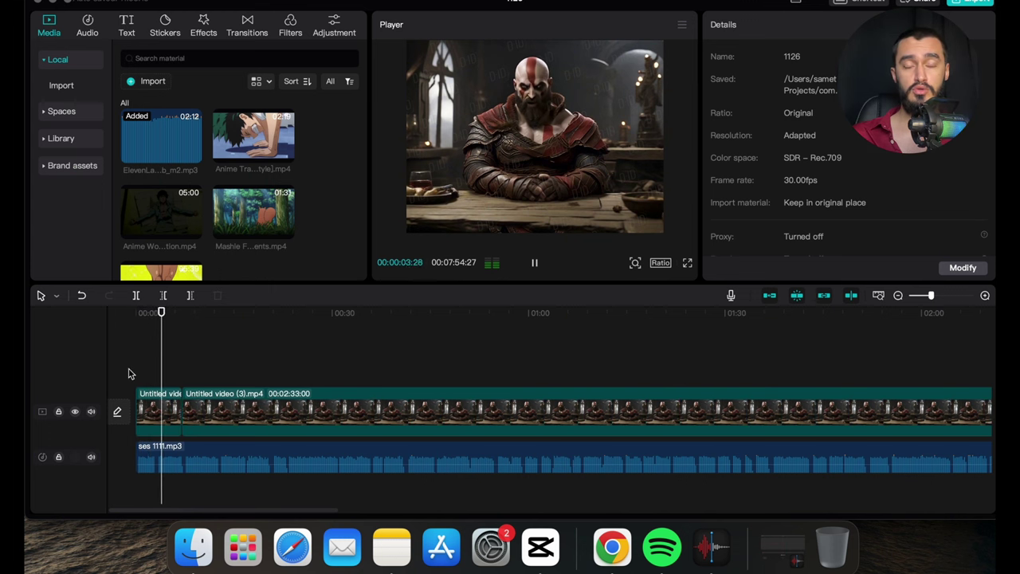
drag(237, 173, 170, 398)
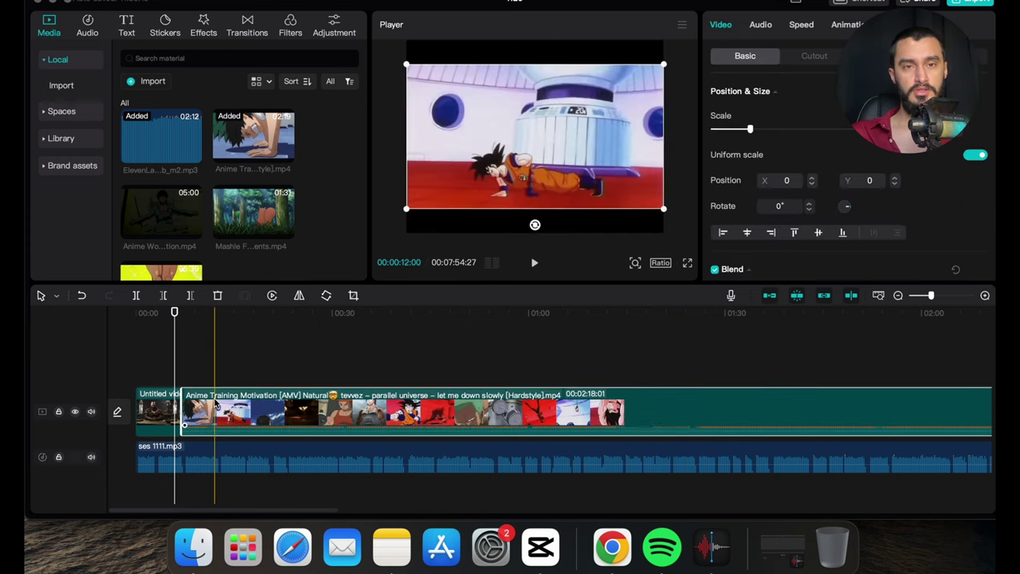
scroll(242, 398, down, 3)
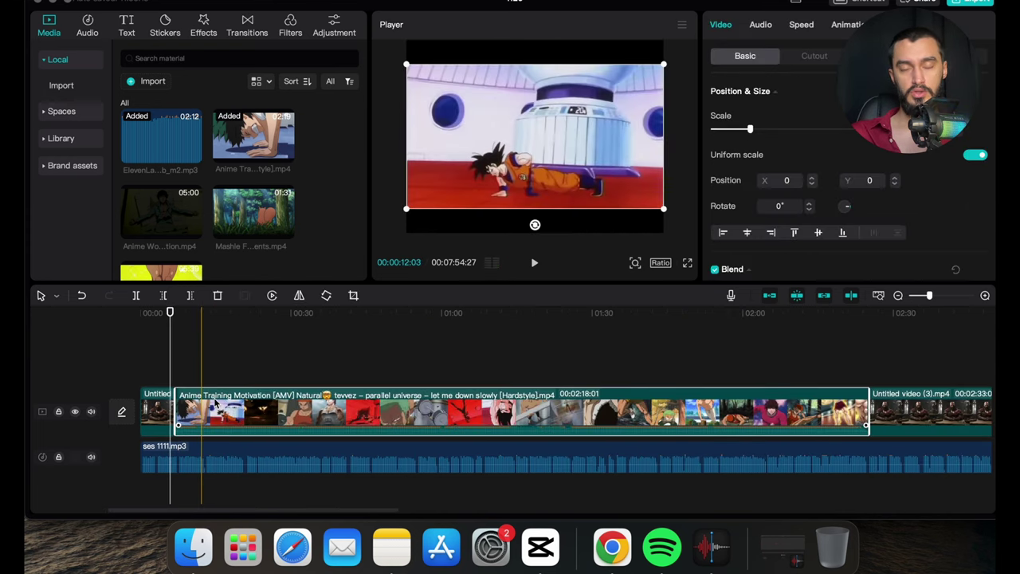
click(757, 29)
Preview the other imported anime footage, including the Mashle and Muscle clips, in the local media
click(144, 373)
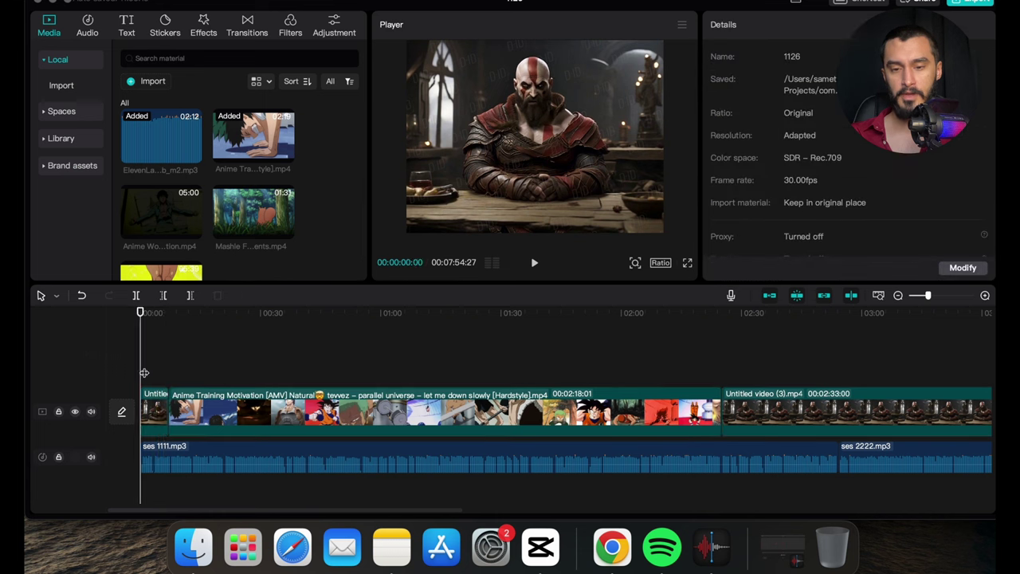
click(155, 372)
scroll(201, 191, up, 3)
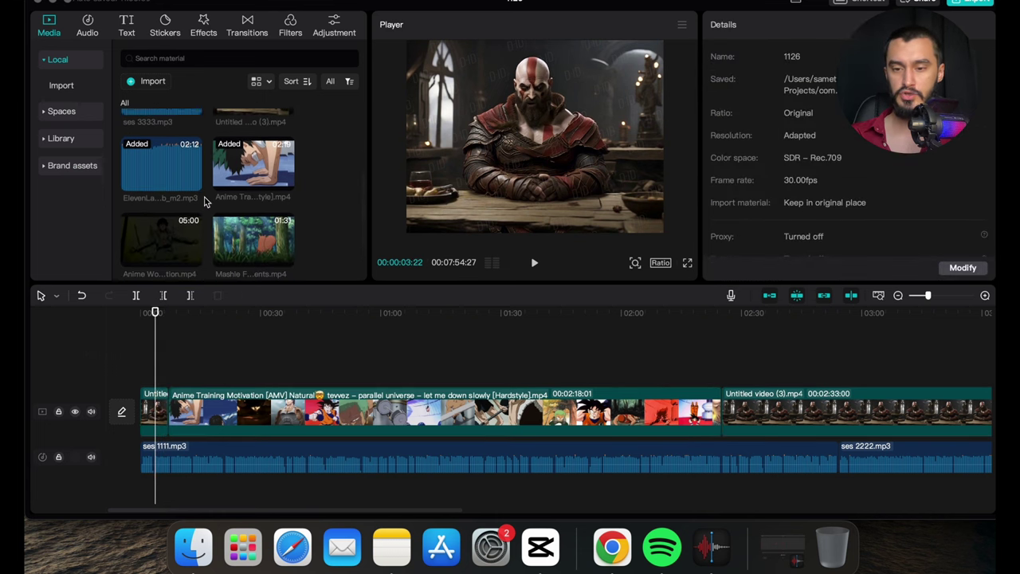
scroll(204, 201, down, 2)
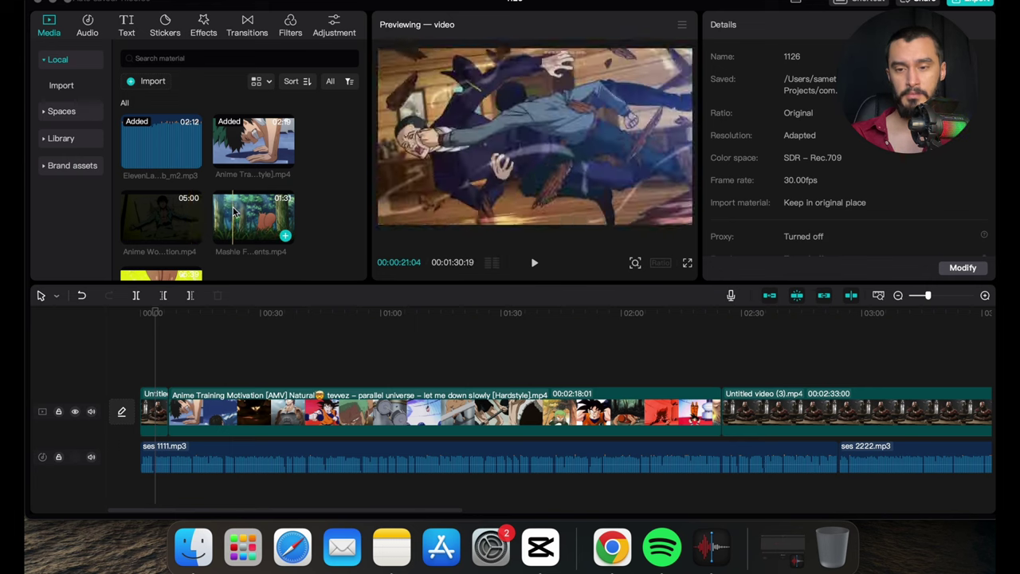
scroll(260, 211, down, 3)
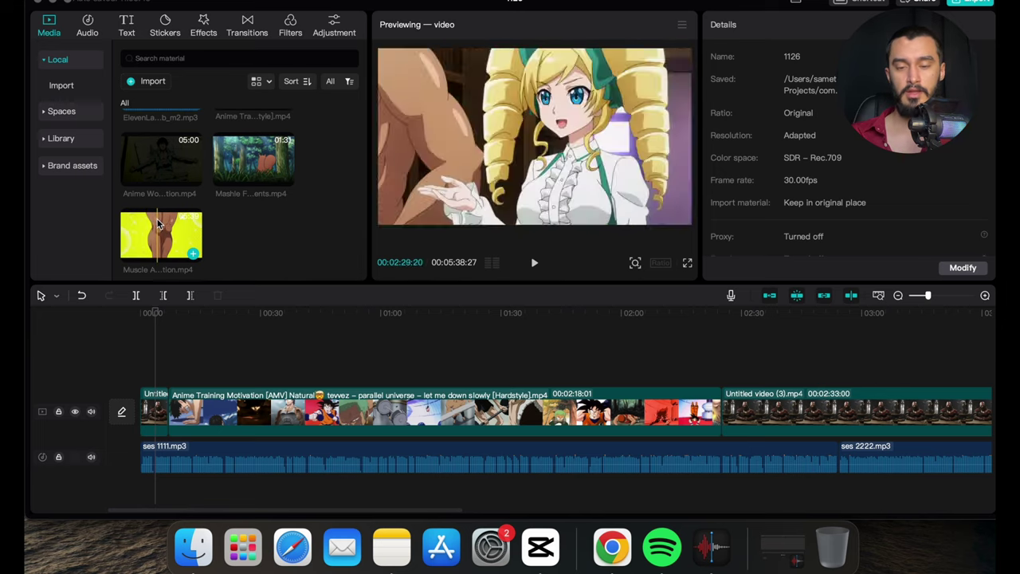
scroll(158, 225, up, 4)
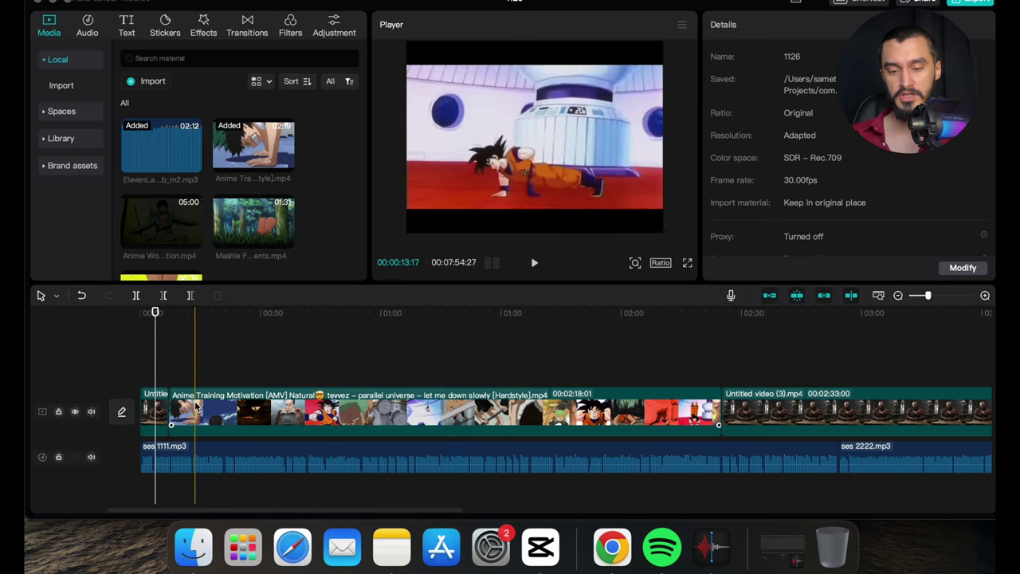
Cut a short piece from the start of the Anime Training Motivation clip and trim the start of the remaining footage
scroll(182, 405, up, 2)
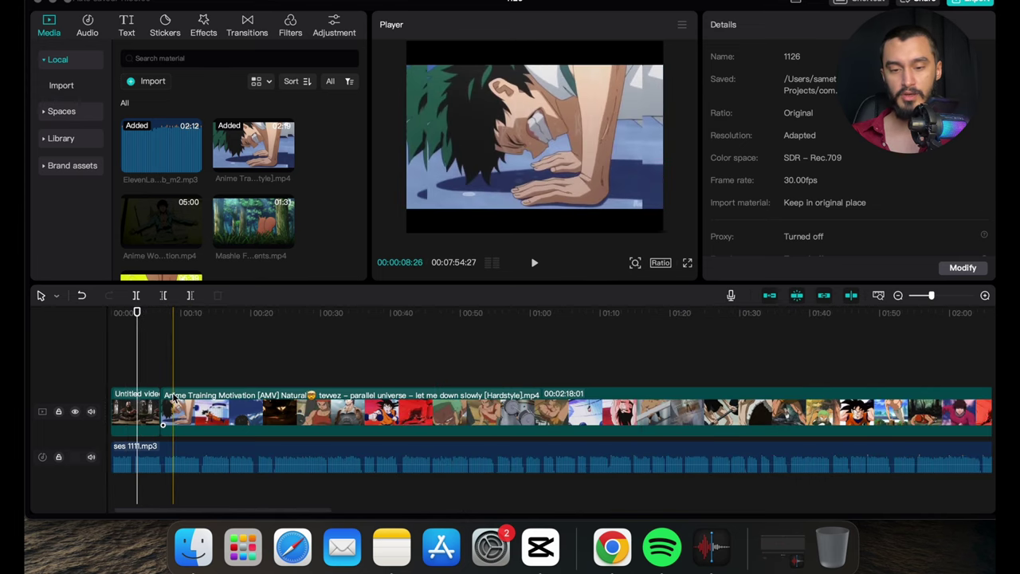
click(174, 396)
drag(173, 396, 202, 396)
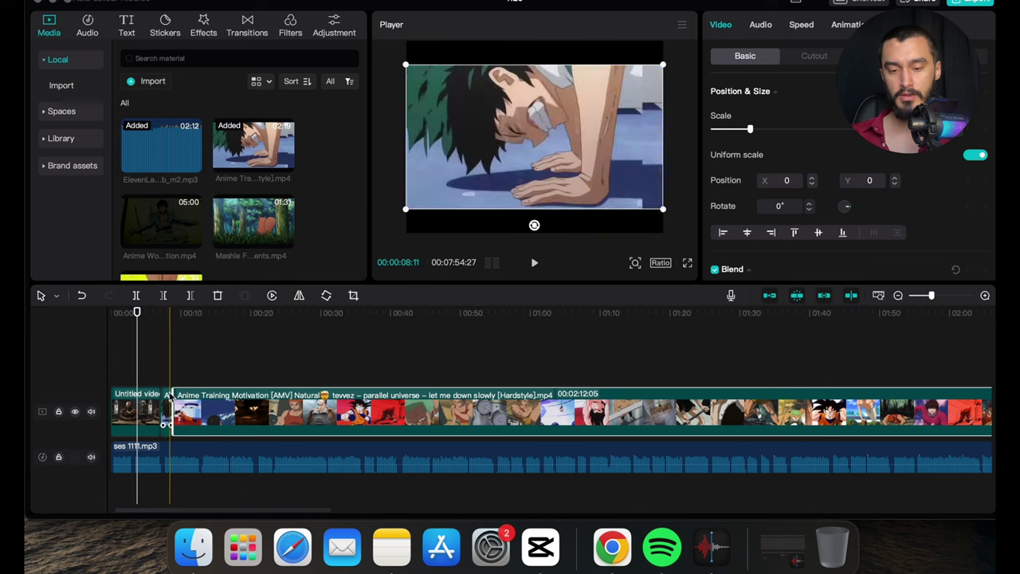
click(167, 410)
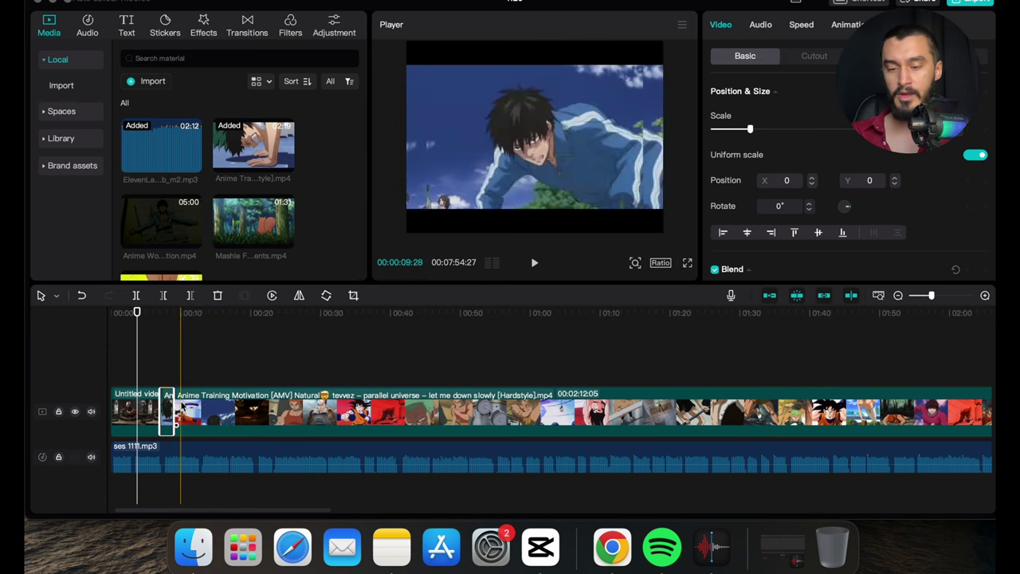
click(167, 386)
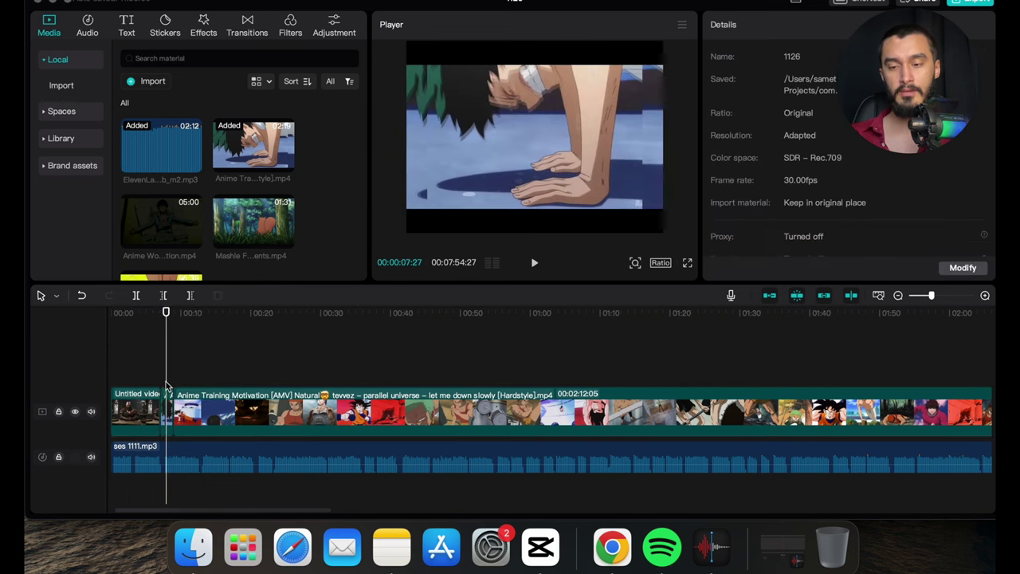
Cut the anime footage after the opening Kratos clip into several short consecutive clips up to about 00:00:20
scroll(167, 393, up, 3)
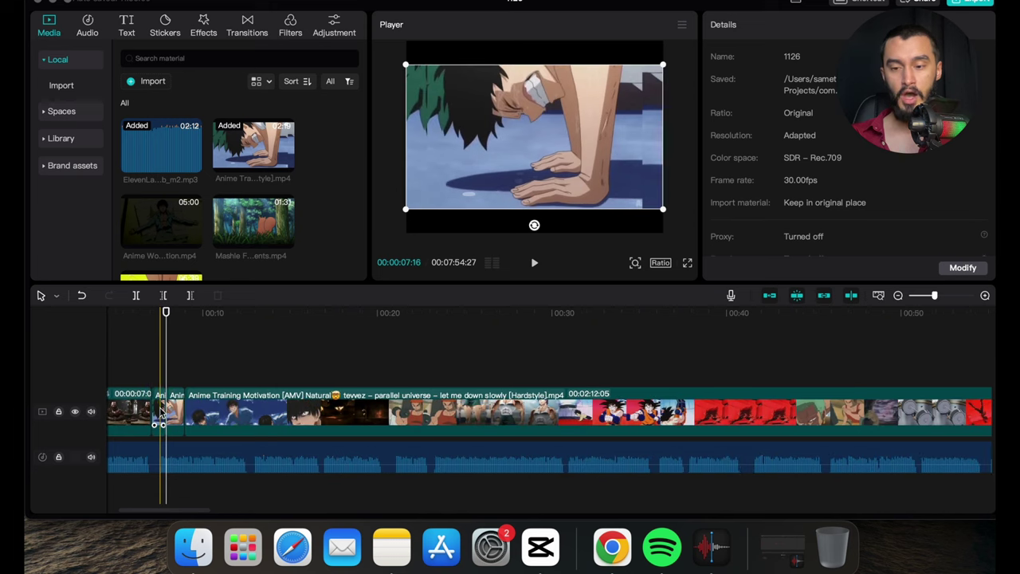
click(160, 408)
scroll(240, 382, left, 3)
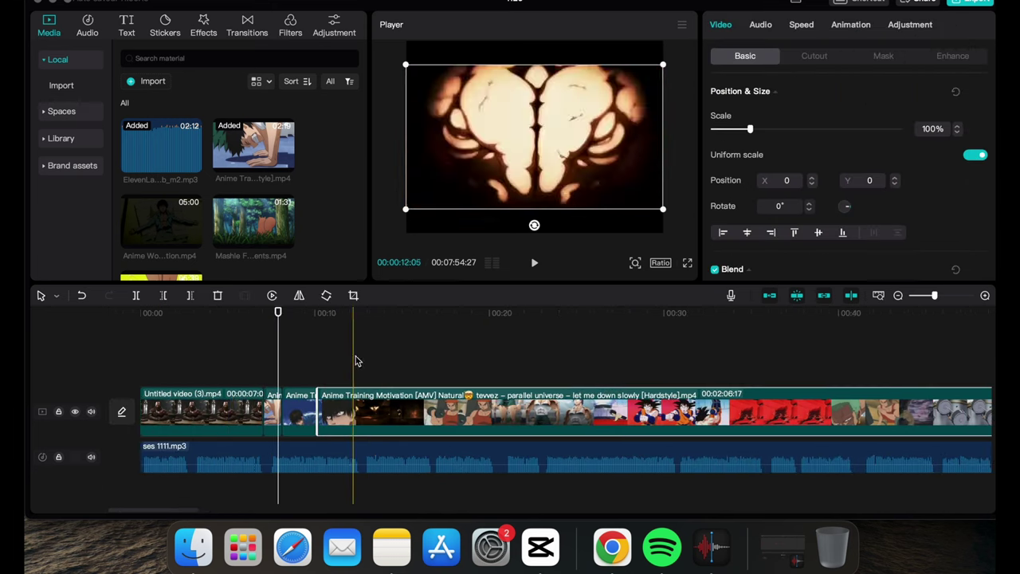
click(269, 368)
key(space)
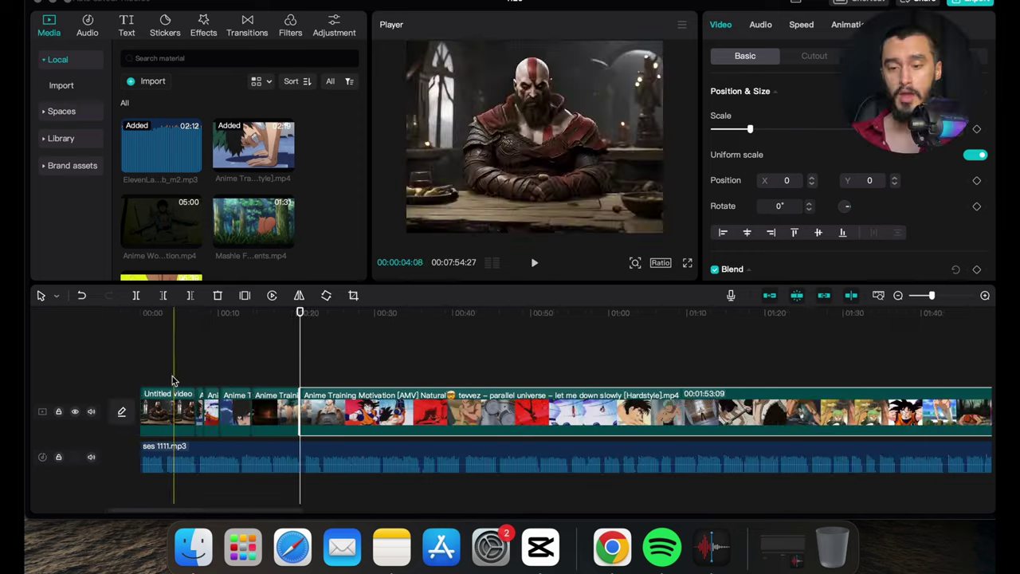
Select the opening Kratos clip and set the project's aspect ratio to 16:9
click(172, 381)
click(167, 375)
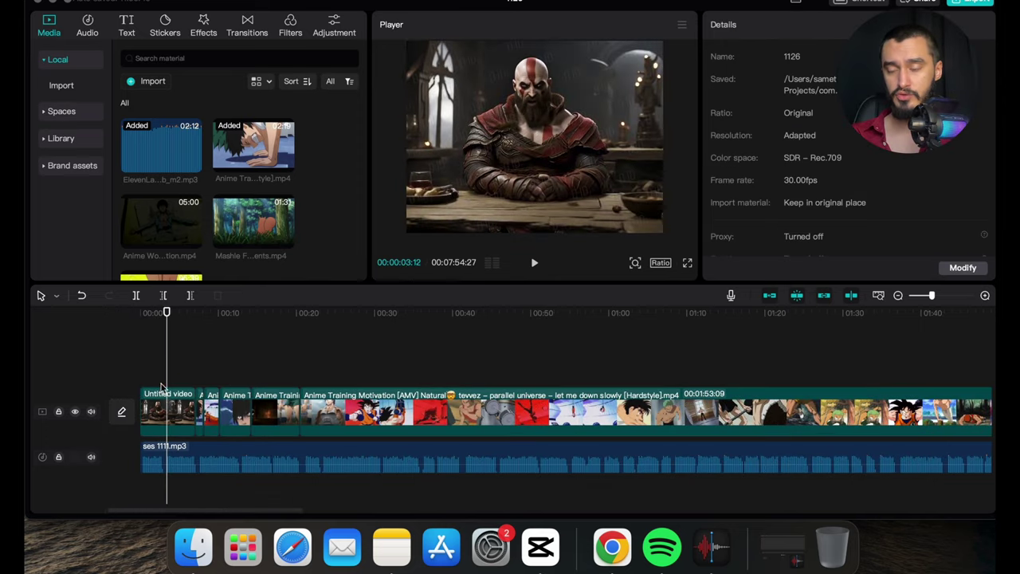
click(457, 168)
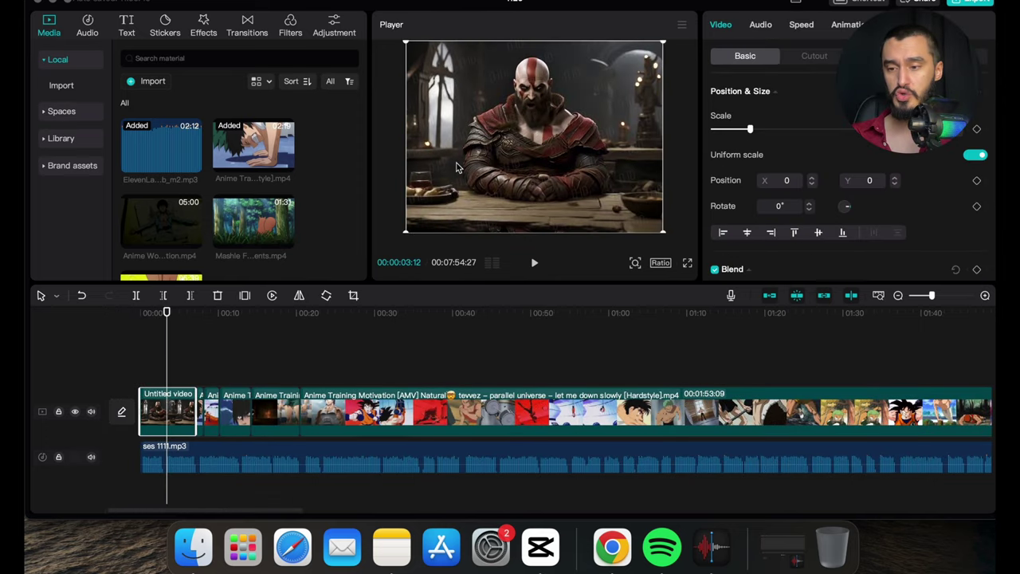
click(660, 263)
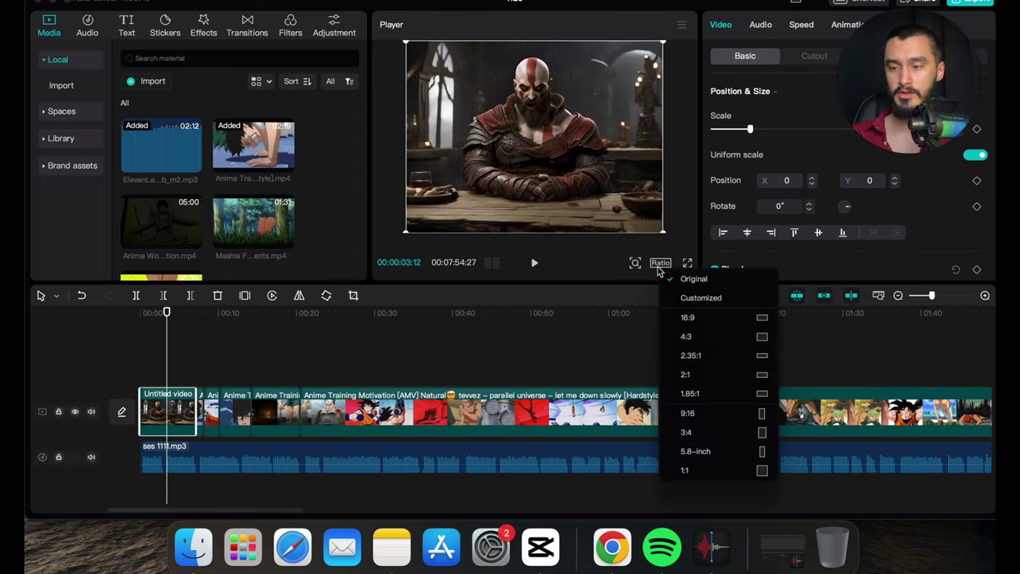
click(717, 316)
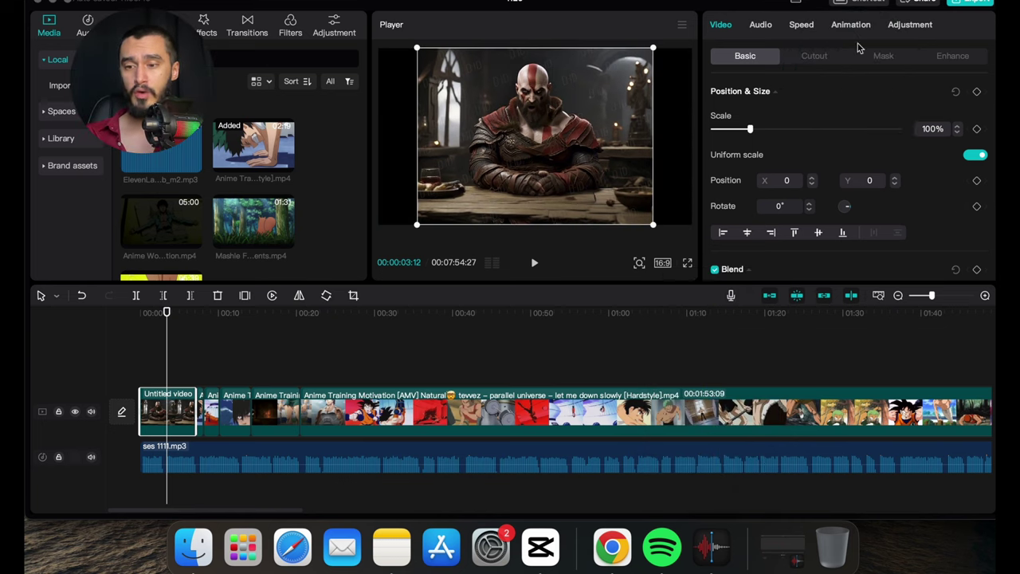
Apply a circle mask of about 811 by 800 to the opening Kratos clip and slightly feather its edge
click(884, 55)
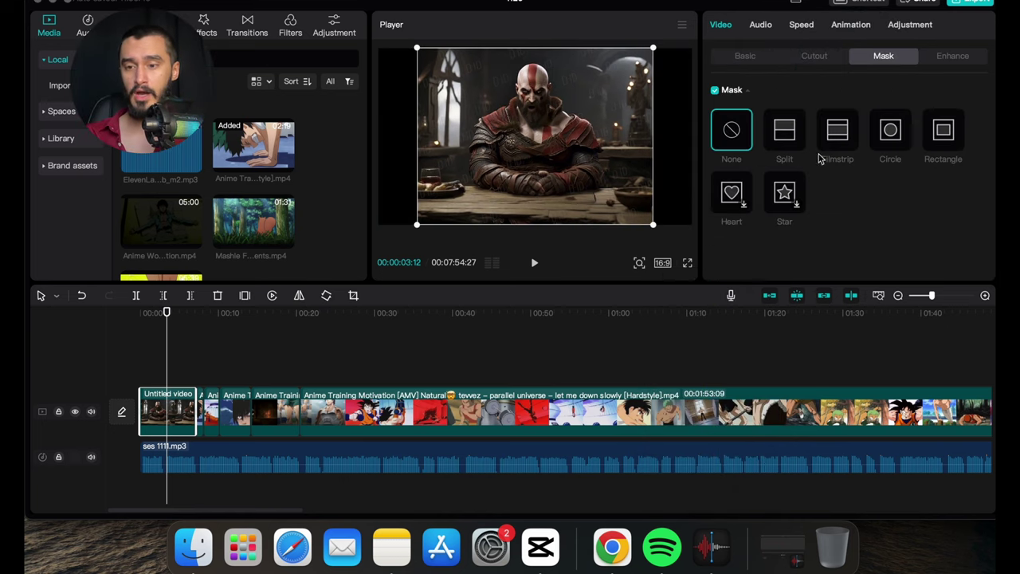
click(892, 132)
drag(490, 92, 439, 82)
scroll(872, 272, down, 3)
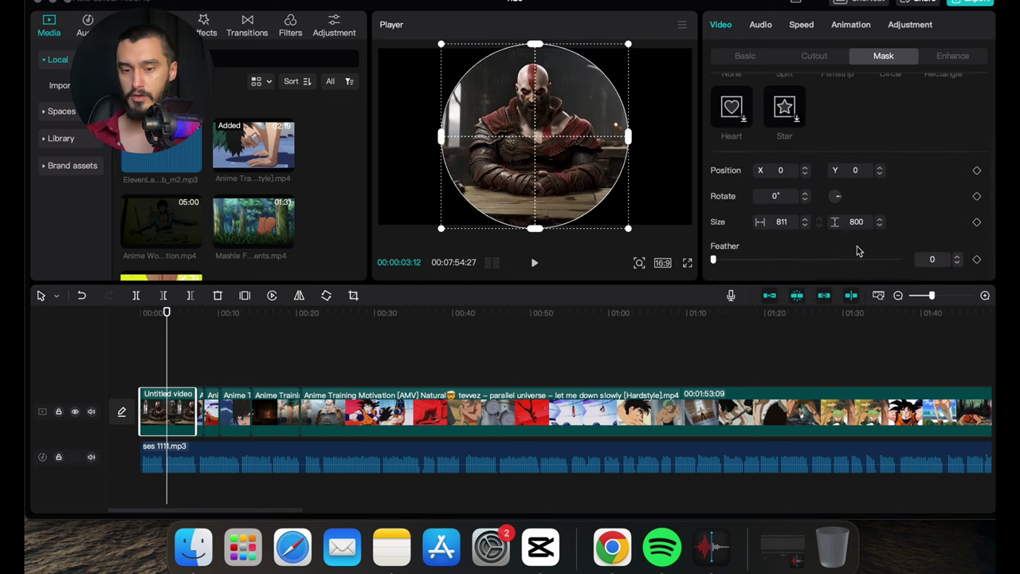
mouse_move(714, 263)
mouse_down()
mouse_move(774, 263)
mouse_move(720, 262)
mouse_up()
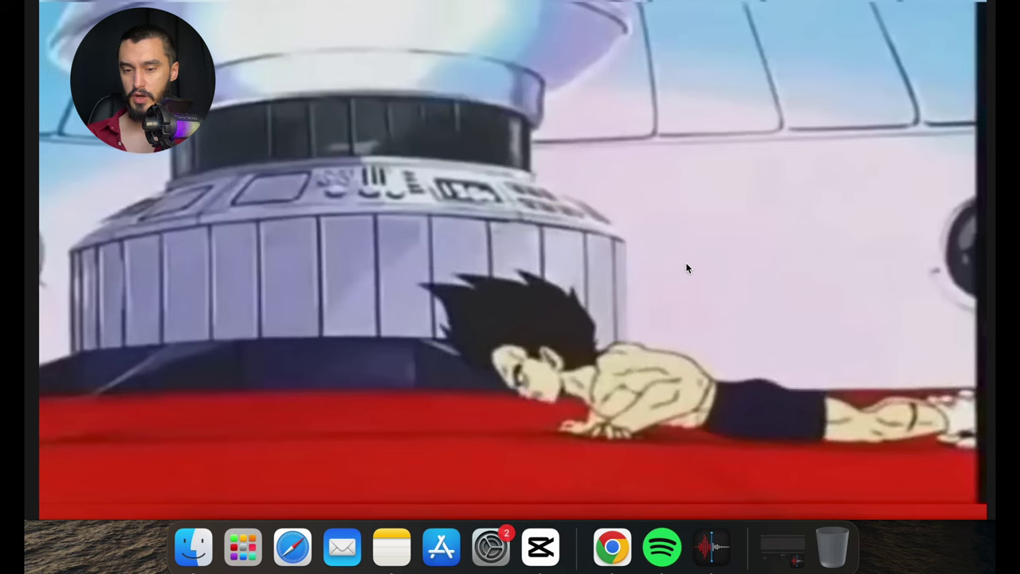
Split the anime clip at 00:00:23:07 and insert a copy of the masked Kratos clip at about 00:00:20
key(Escape)
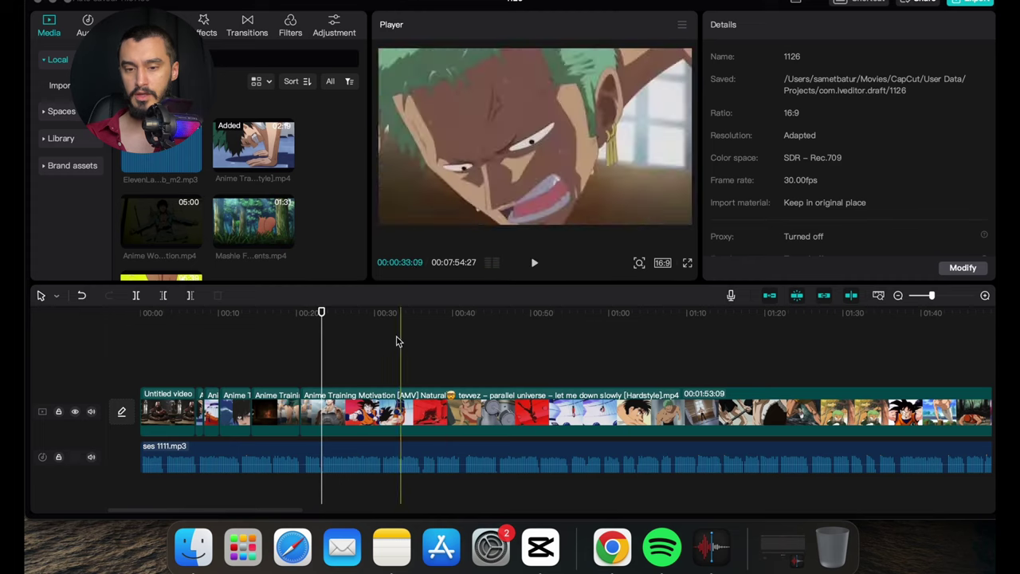
click(328, 410)
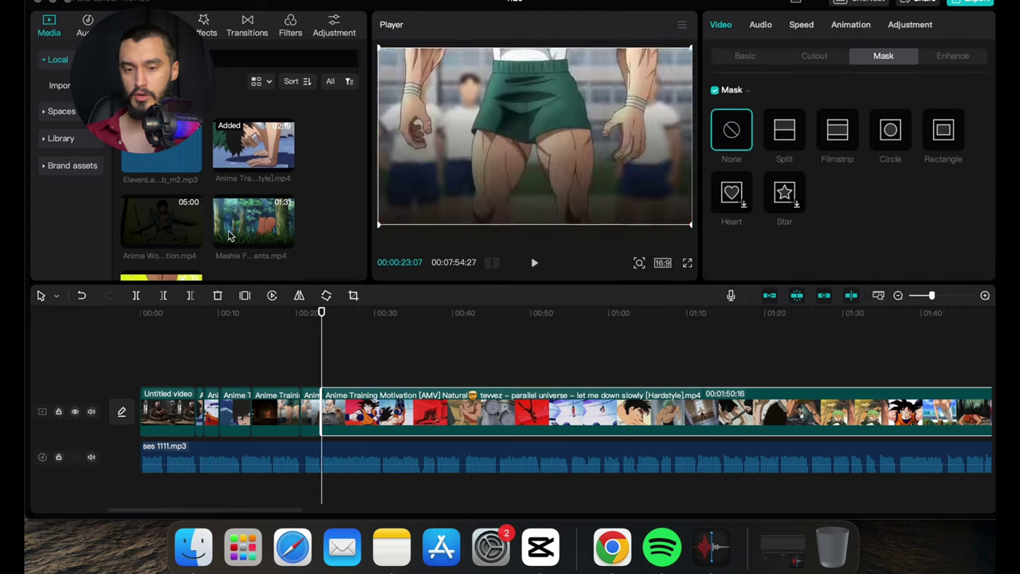
scroll(169, 216, down, 1)
right_click(161, 410)
click(310, 411)
key(super+z)
Play the copied Kratos clip and trim it to end at about 00:00:23:08
click(340, 378)
key(space)
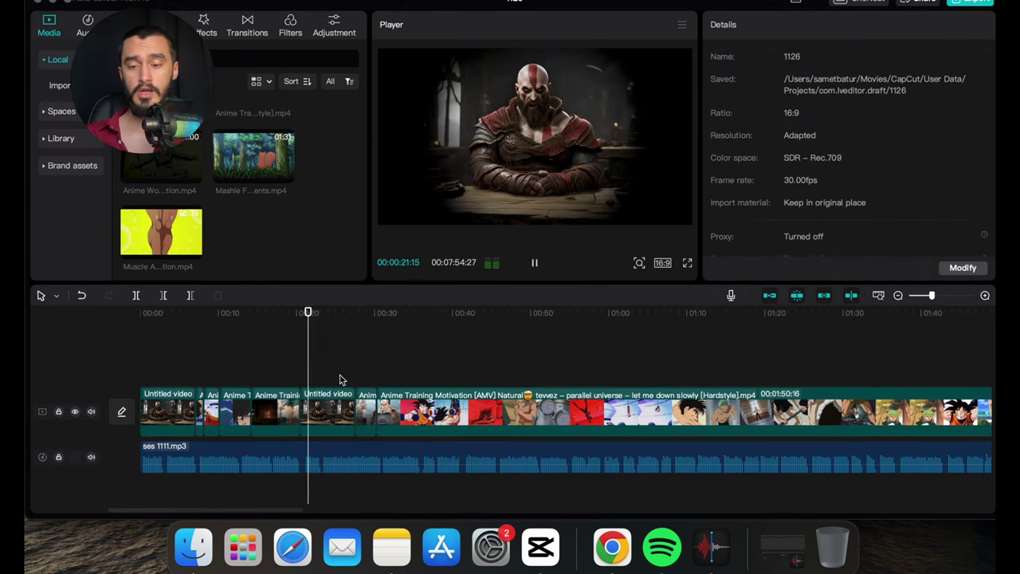
scroll(339, 378, up, 2)
key(space)
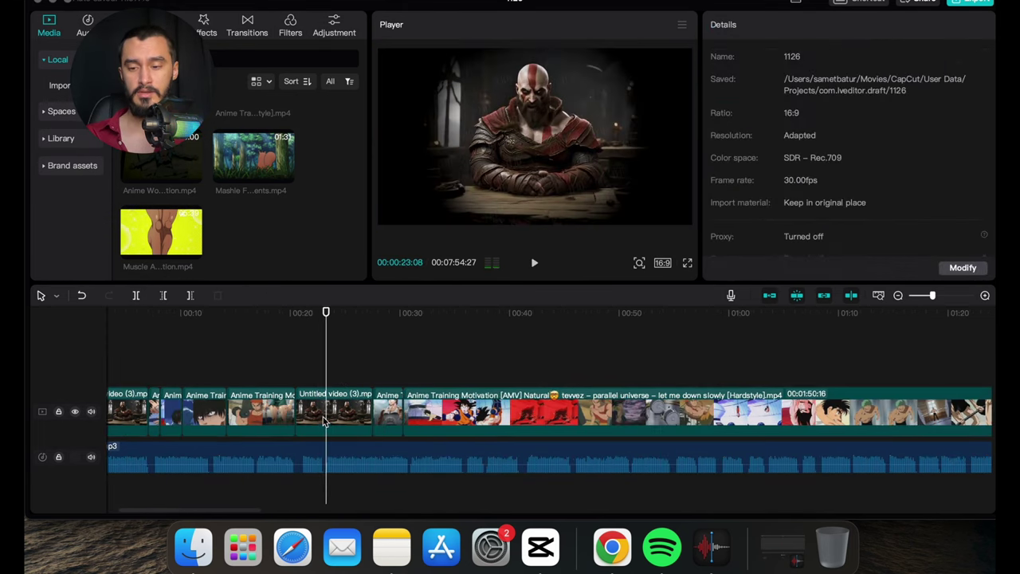
click(323, 418)
click(335, 370)
scroll(239, 359, left, 3)
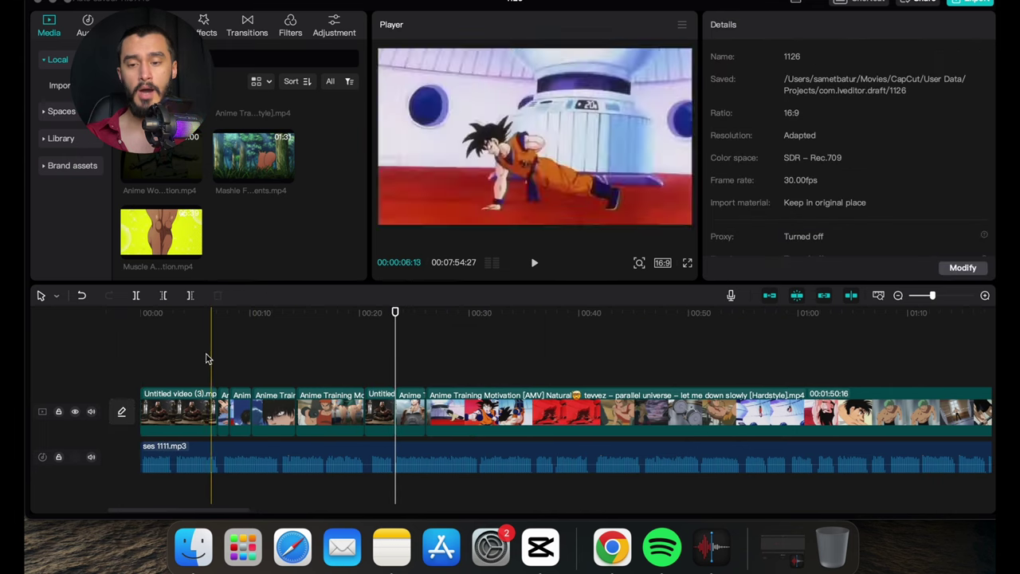
Return to the start of the timeline and look over the arrangement of video clips and voice-over tracks
click(141, 358)
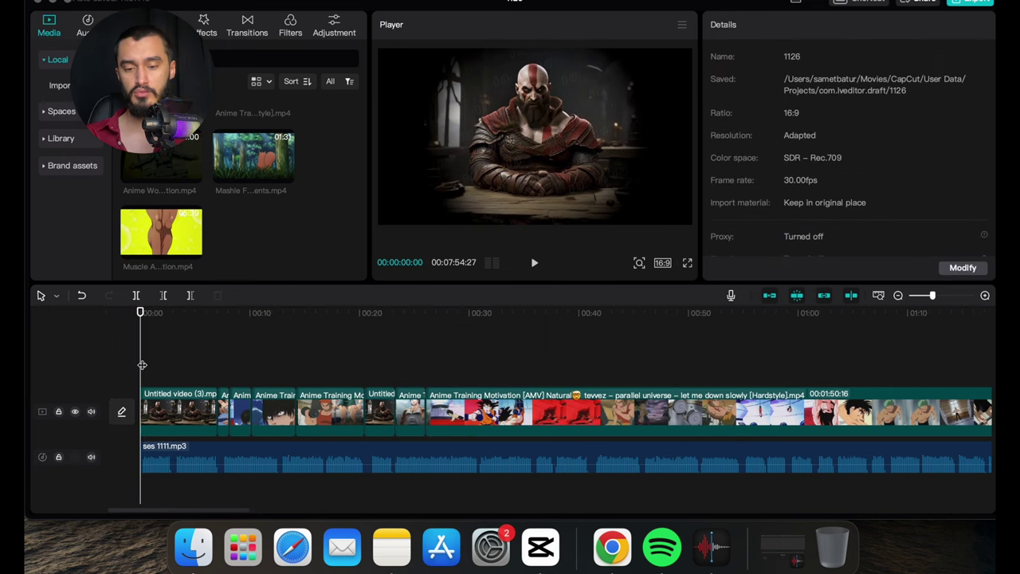
scroll(637, 440, right, 10)
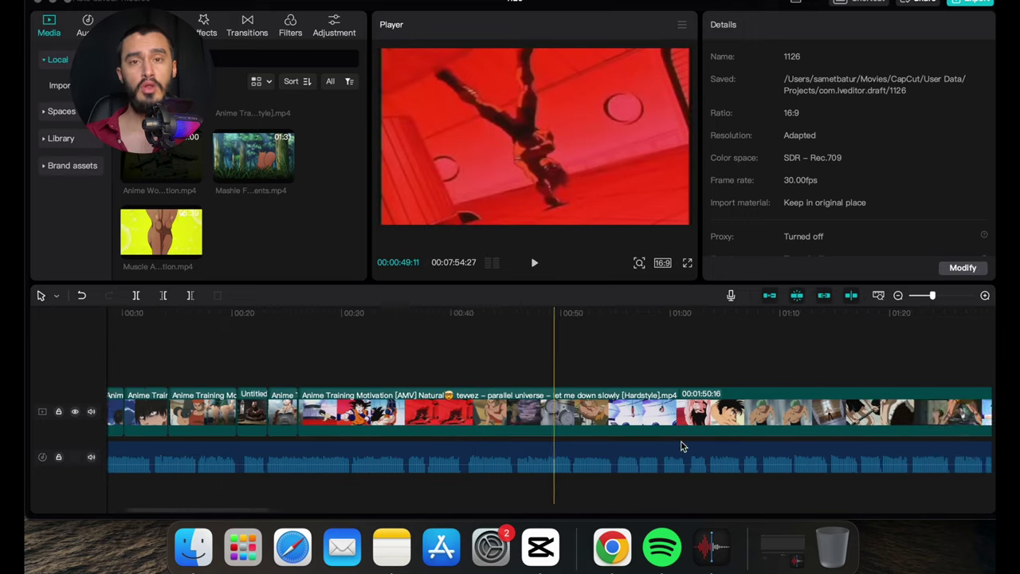
scroll(681, 447, down, 6)
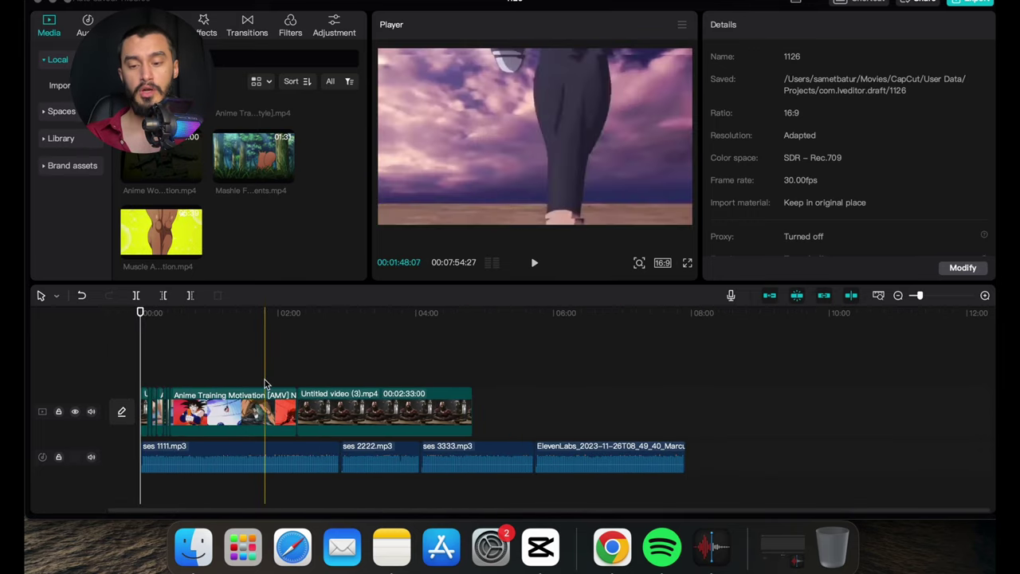
scroll(271, 389, up, 4)
scroll(130, 368, up, 5)
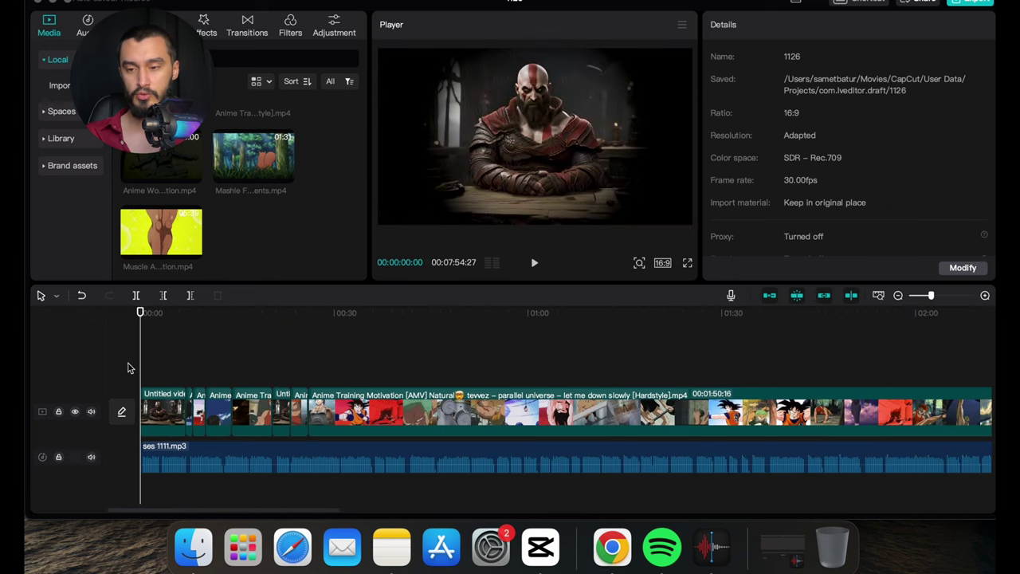
click(175, 408)
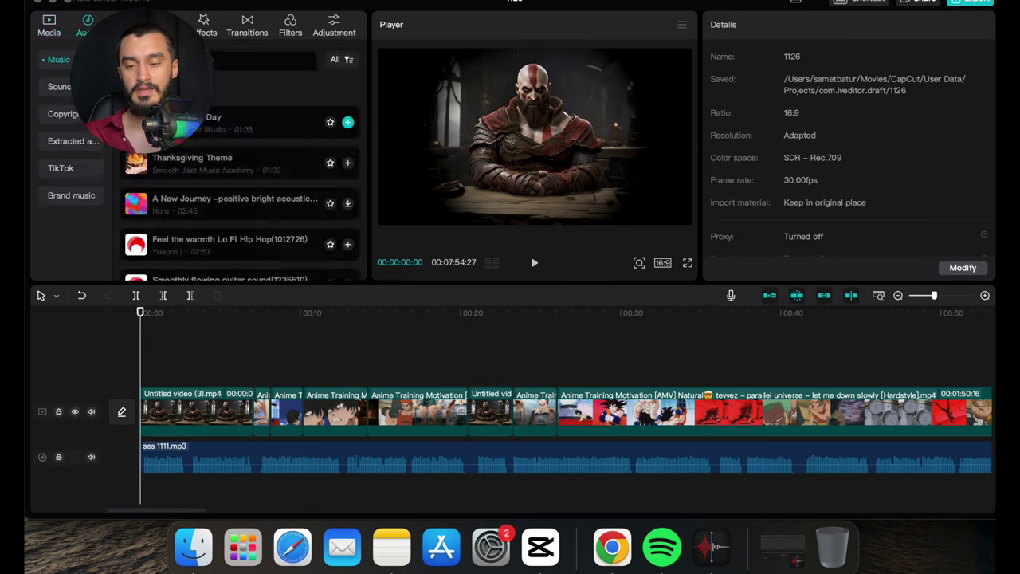
Import the music file Dead Wrong – Jeremy Blake.mp3 from the desktop into the project's media
click(60, 84)
click(288, 151)
click(388, 349)
scroll(378, 210, up, 3)
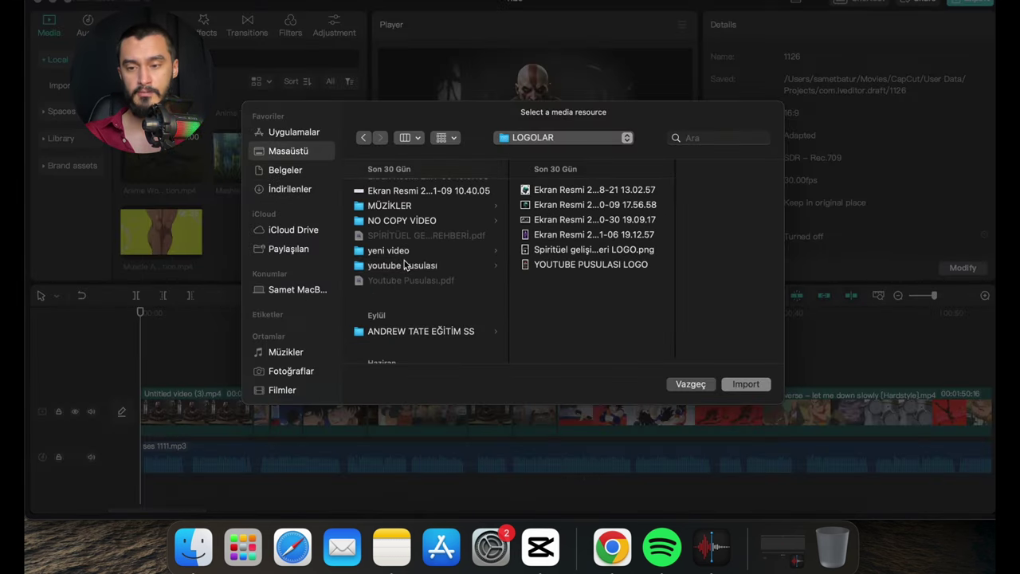
click(387, 192)
double_click(593, 204)
Place the Dead Wrong music beneath the voice-over from the timeline's start and set its volume to -23.3 dB
drag(222, 248, 144, 492)
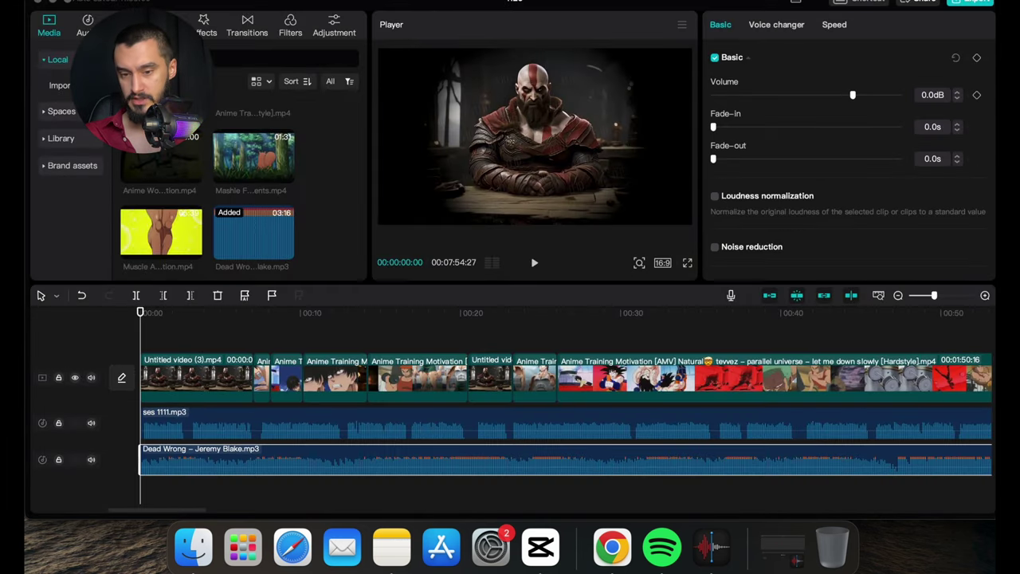
click(800, 99)
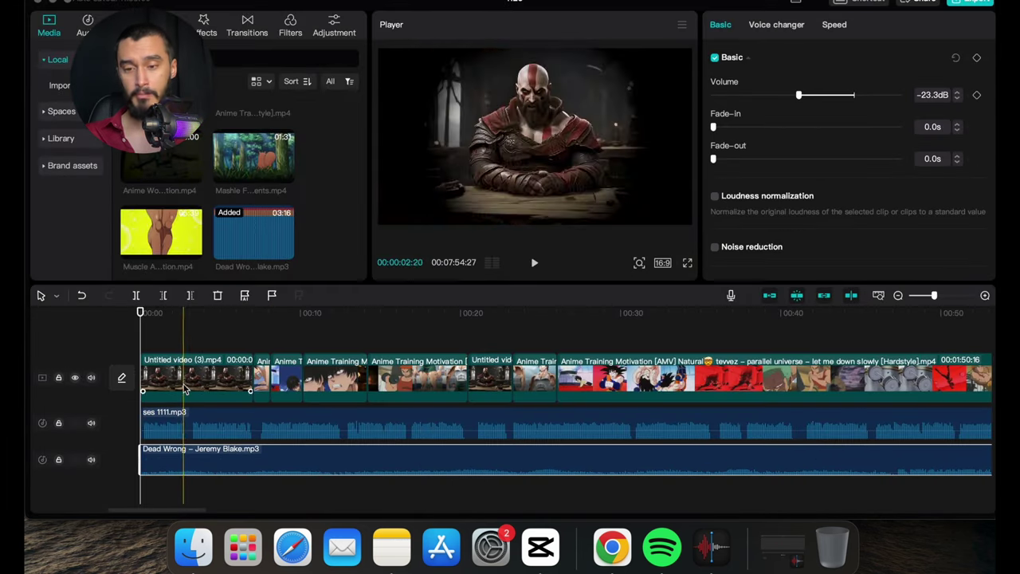
Apply the Deep voice filter to the ses 1111.mp3 voice-over and set its pitch to 39
click(171, 423)
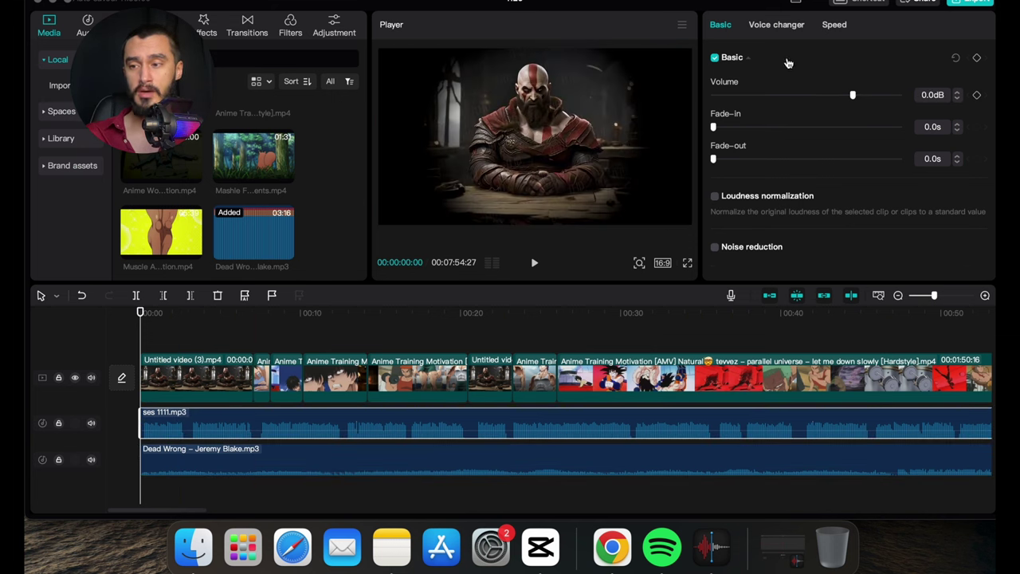
click(777, 27)
click(849, 62)
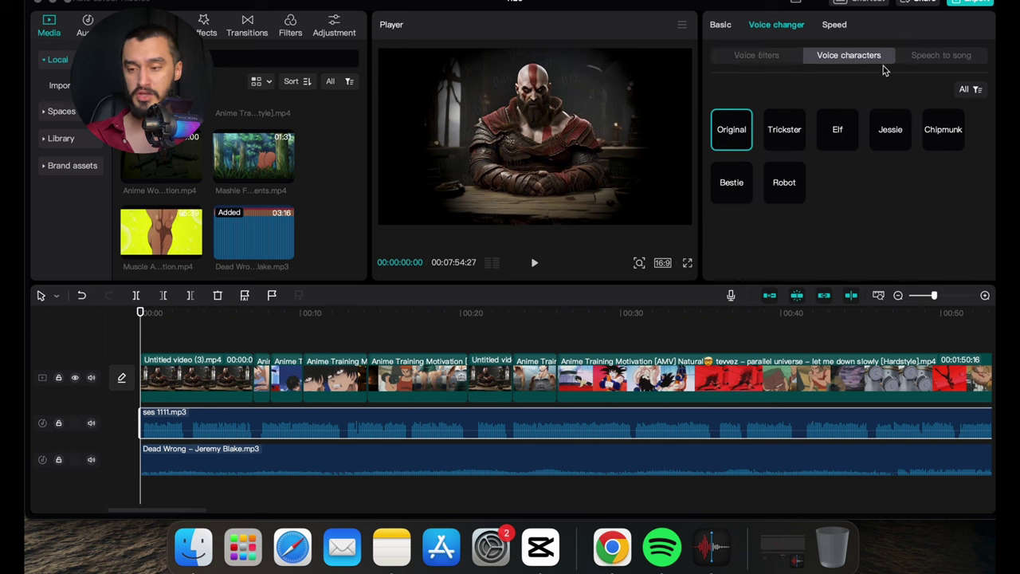
click(924, 61)
click(757, 56)
click(730, 187)
drag(872, 241, 792, 243)
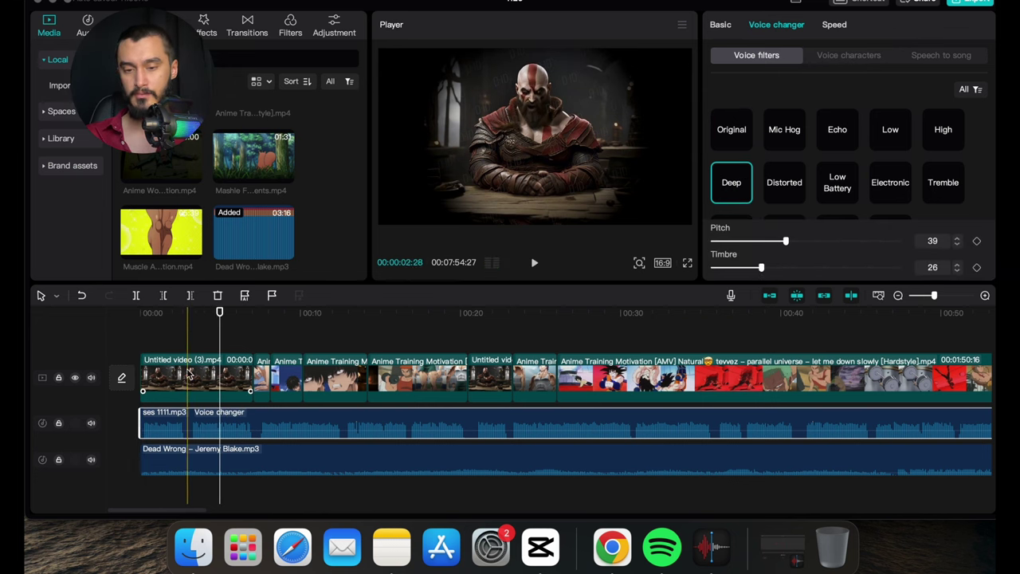
Split the opening Kratos clip at about 00:00:03 and move its second part behind the third anime clip
click(225, 375)
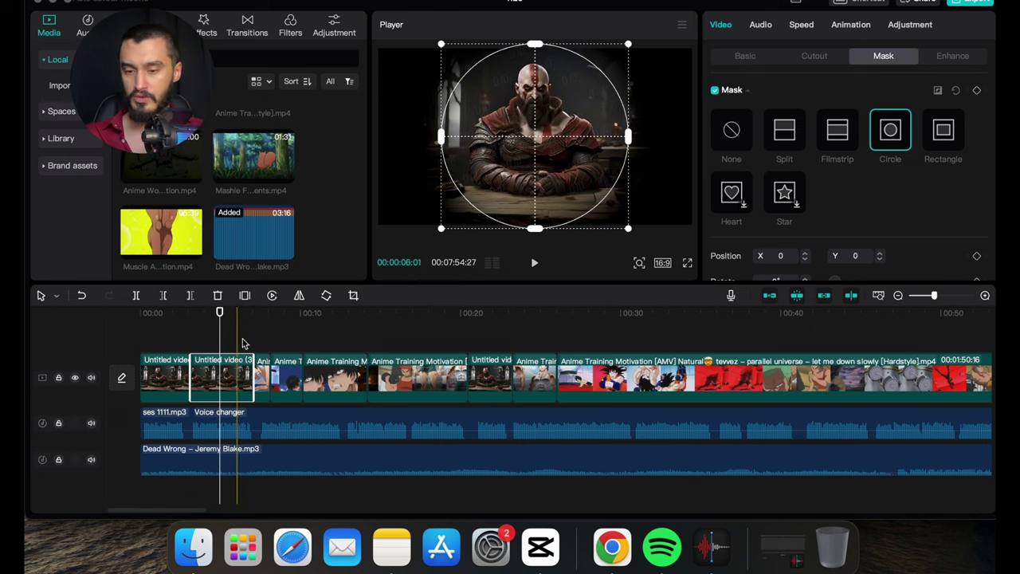
drag(227, 382, 338, 380)
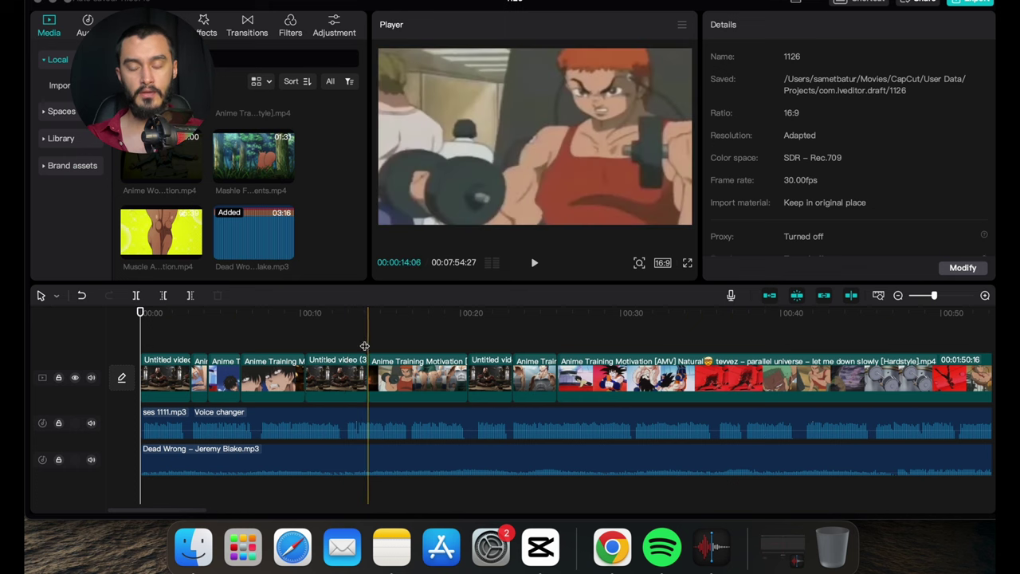
Split the voice-over and the Dead Wrong music at 00:00:14:06 and delete everything after the cut on both tracks
click(367, 422)
key(super+b)
click(368, 465)
key(super+b)
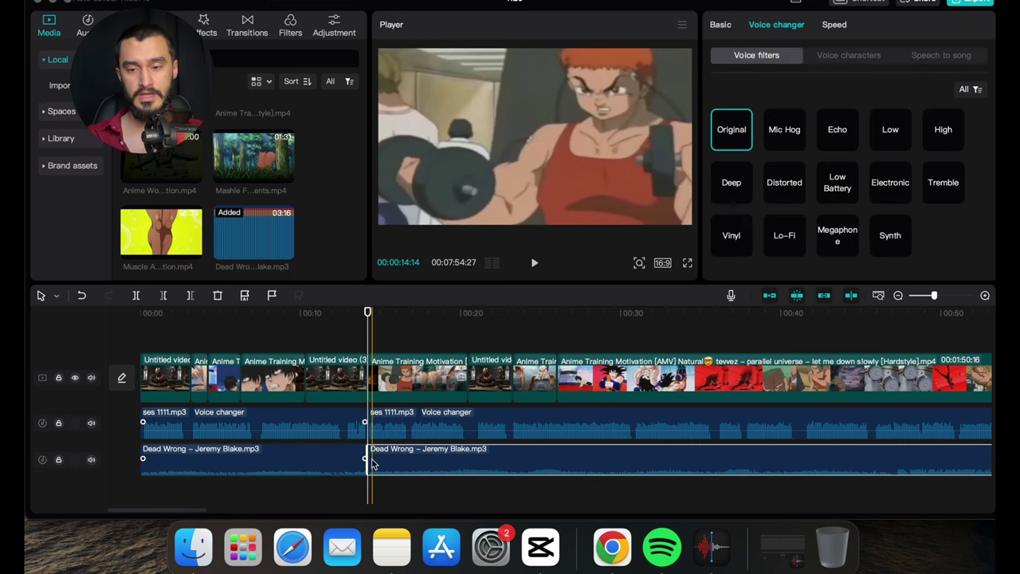
key(Delete)
click(388, 428)
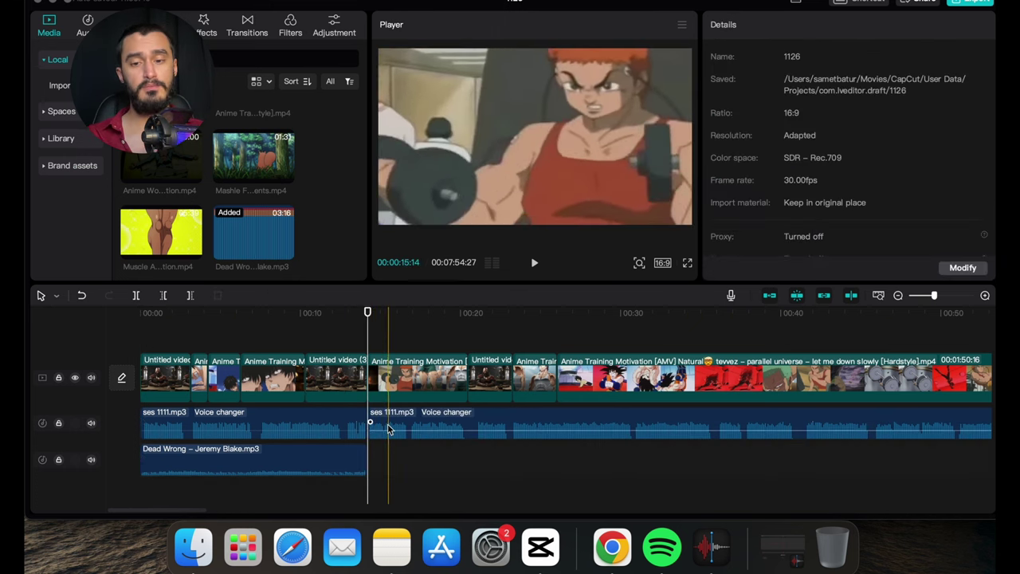
key(Delete)
Delete all remaining video clips and voice-over audio after 00:00:14:06
click(393, 381)
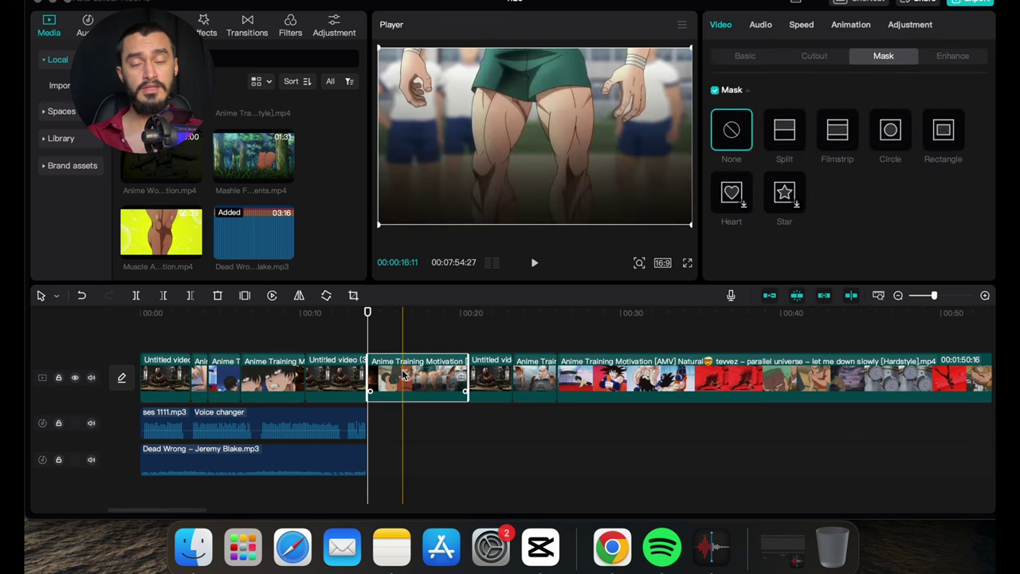
key(Delete)
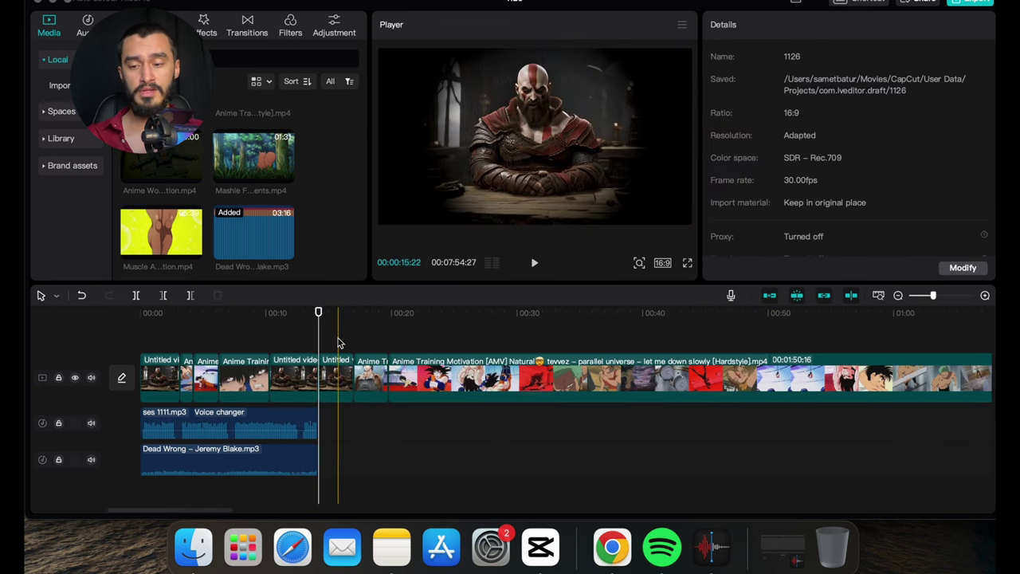
click(542, 379)
scroll(861, 430, right, 10)
key(Delete)
scroll(550, 410, right, 15)
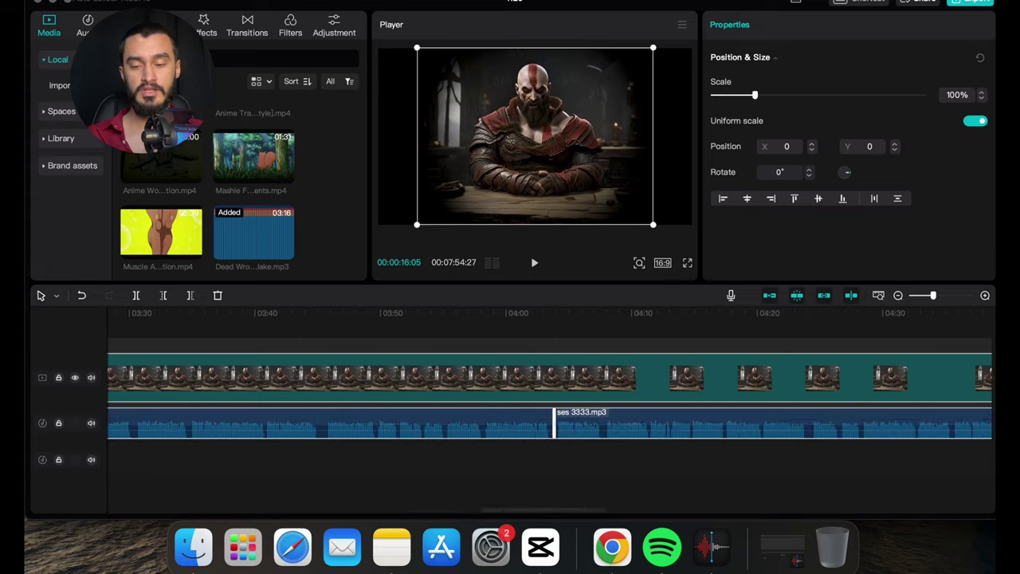
scroll(549, 422, right, 5)
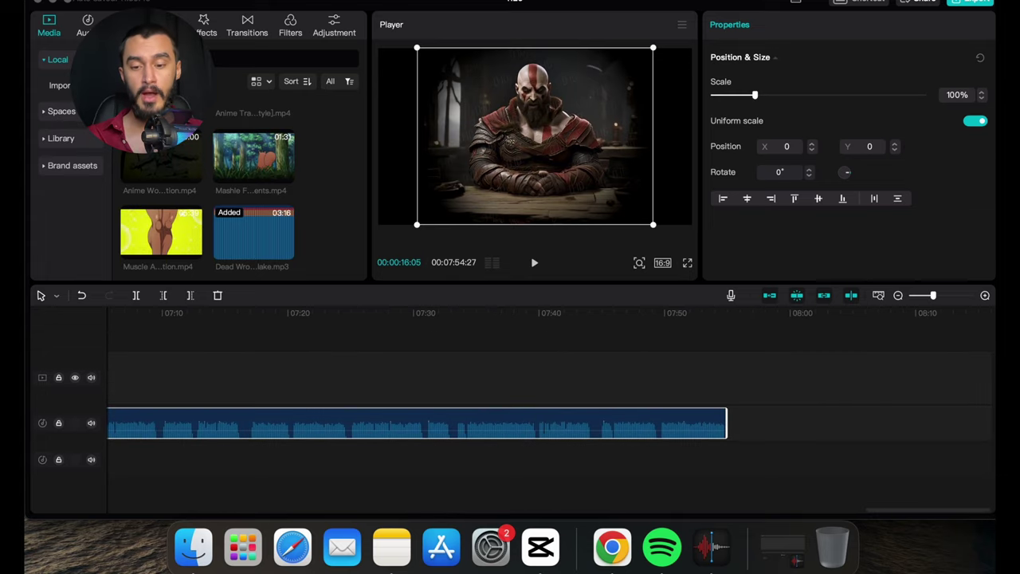
key(Delete)
scroll(216, 362, up, 5)
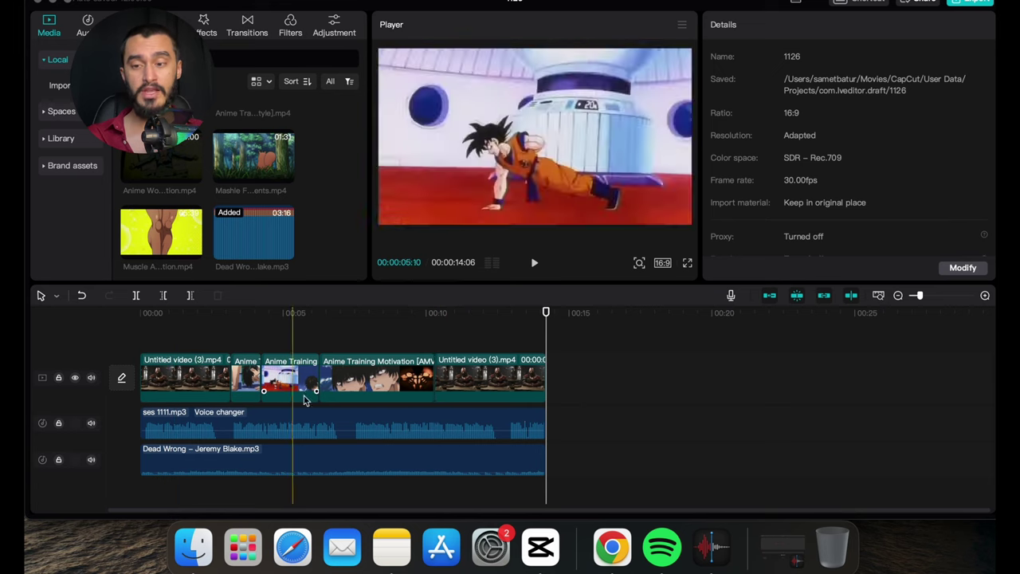
Look over the imported media files and the shortened timeline's Kratos clips, anime clips and voice-over
scroll(251, 220, down, 3)
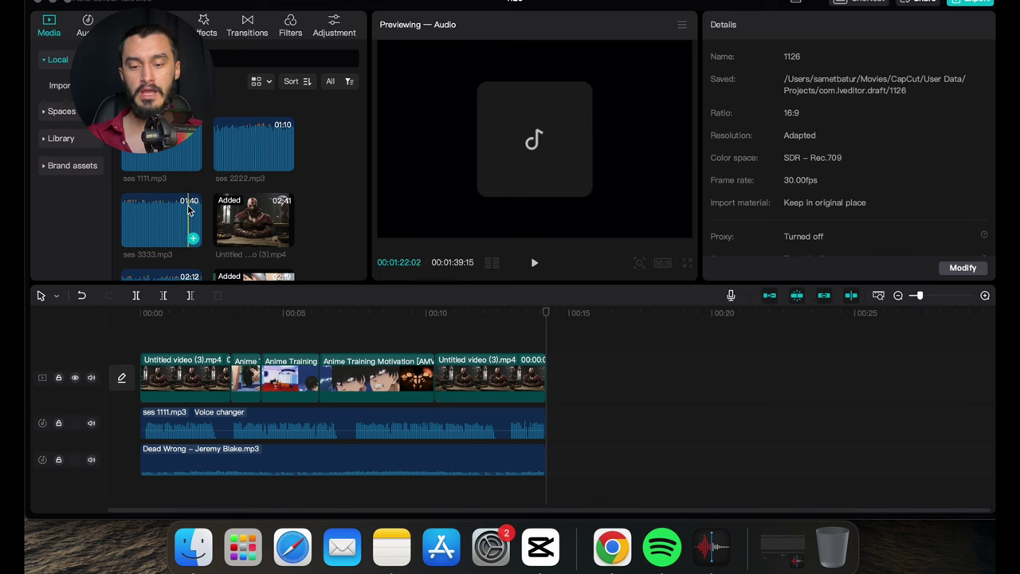
scroll(189, 209, up, 2)
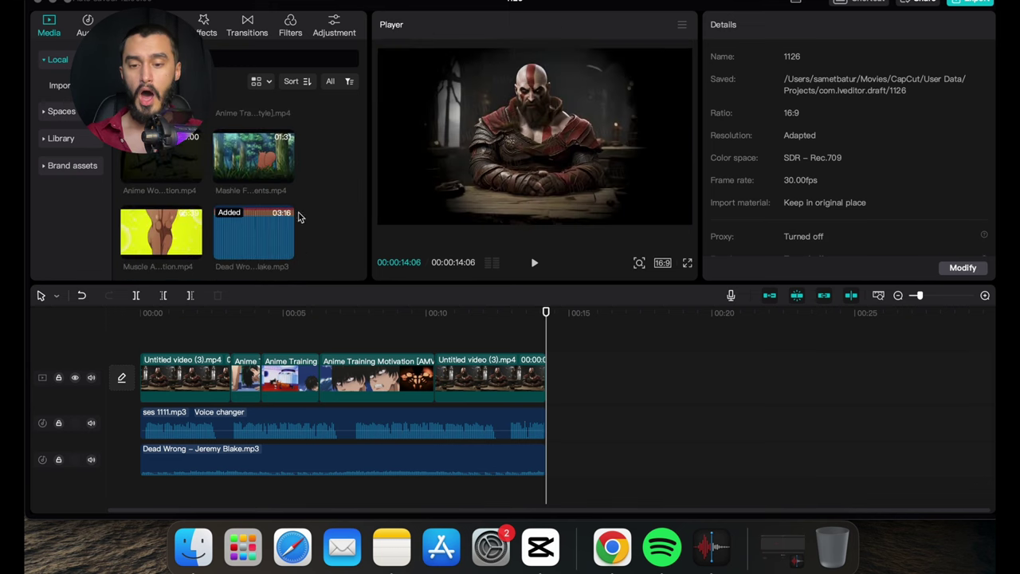
scroll(256, 199, down, 2)
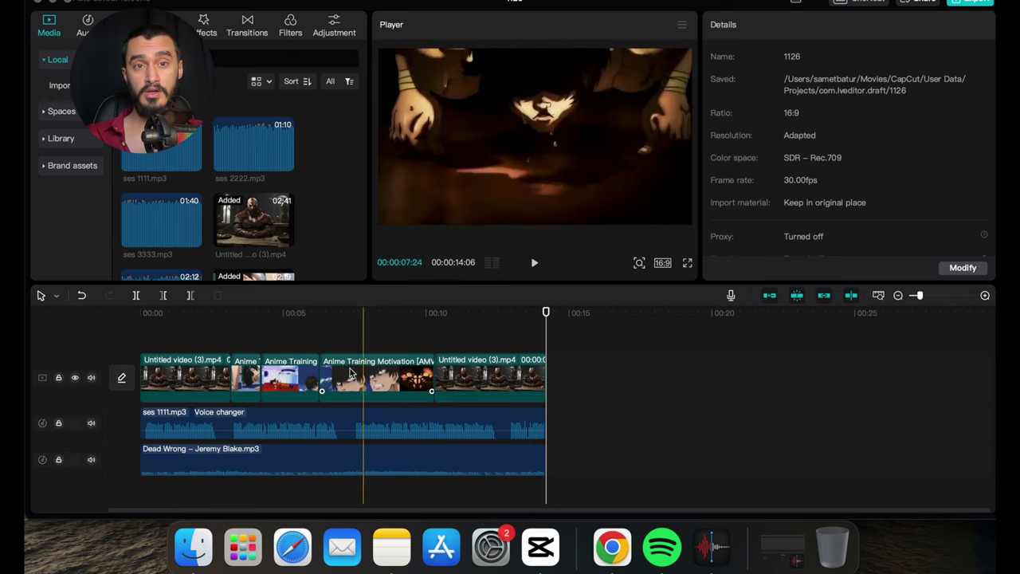
click(144, 346)
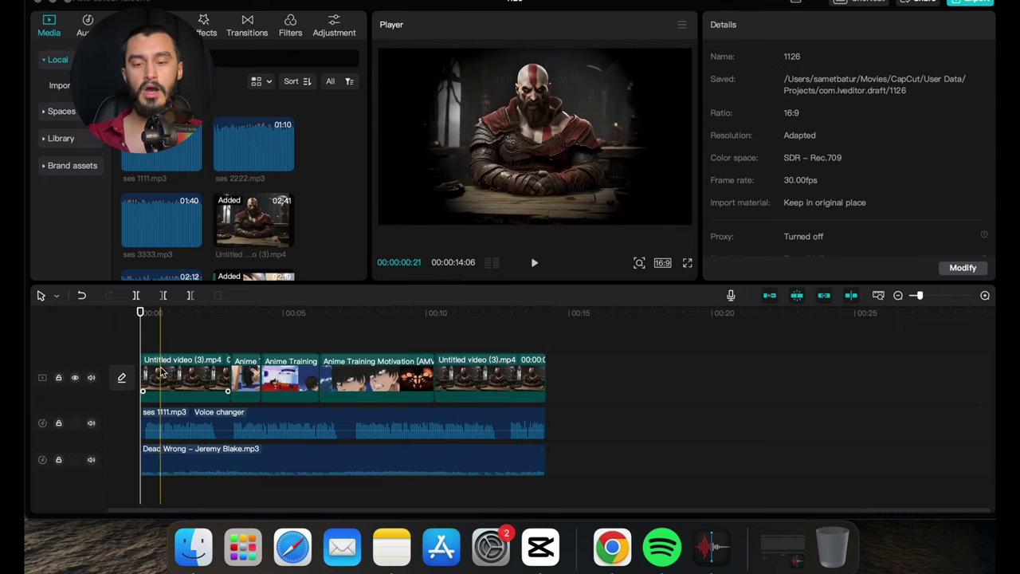
click(186, 414)
click(186, 420)
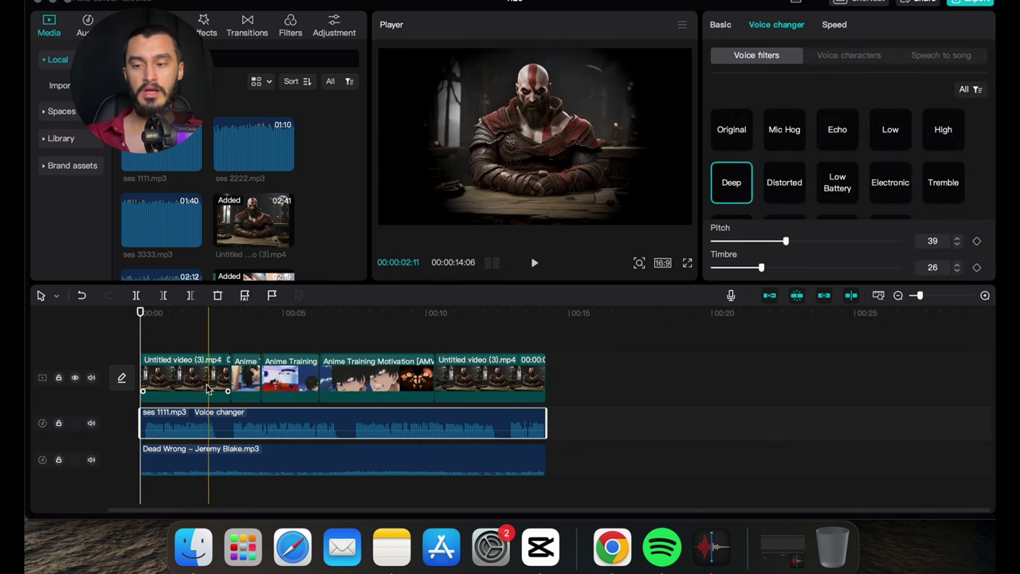
click(206, 387)
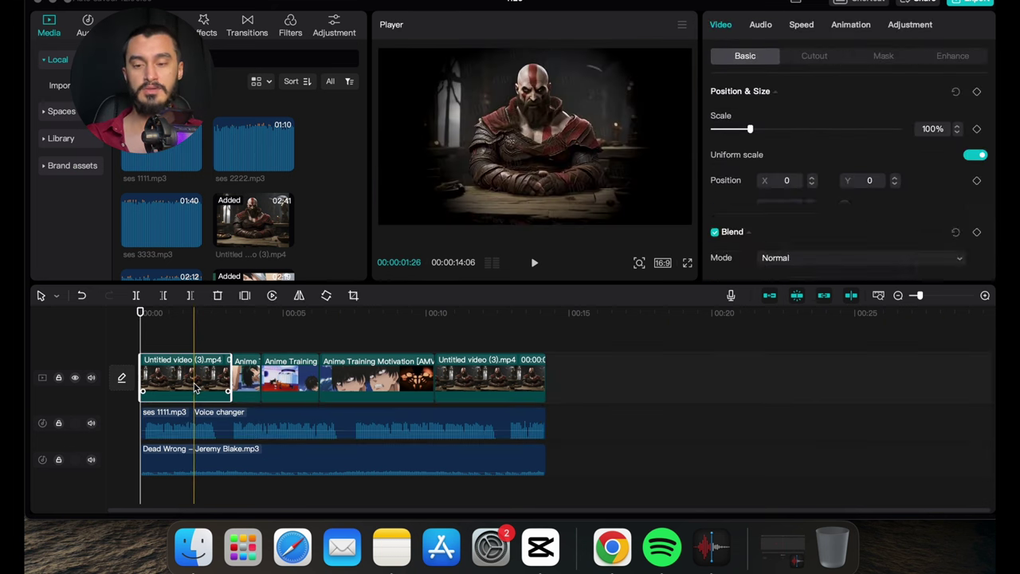
click(173, 332)
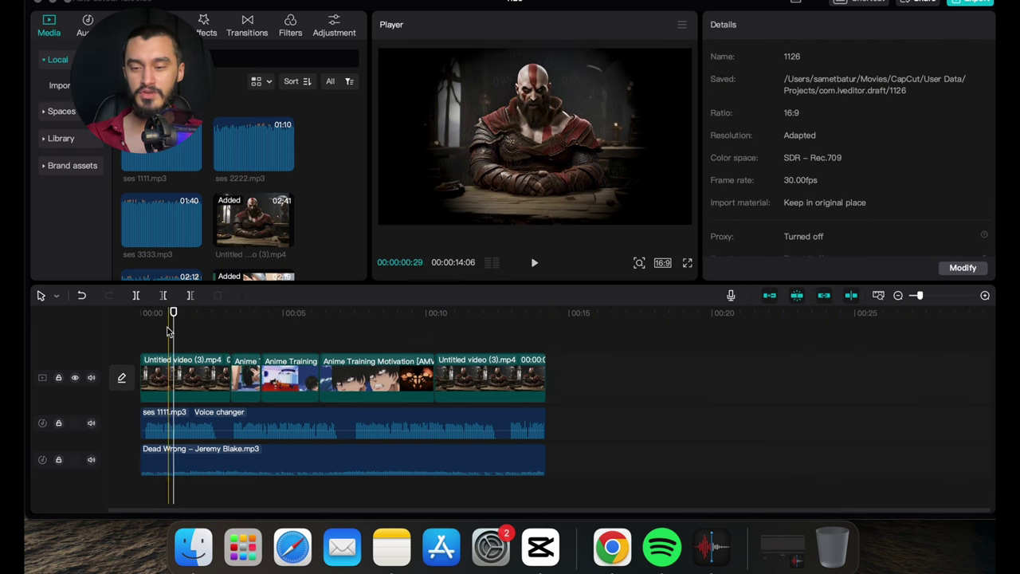
click(178, 359)
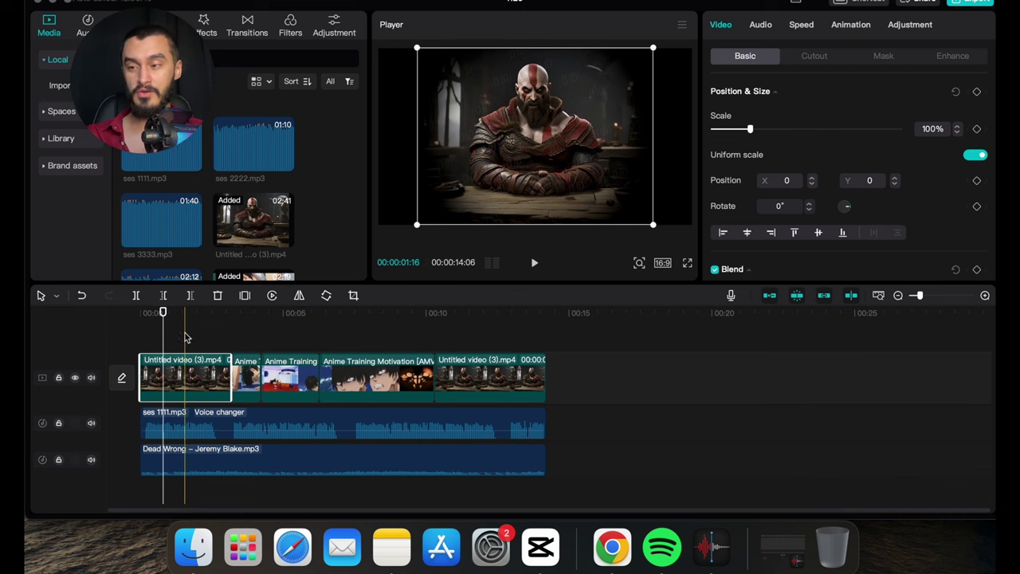
click(178, 342)
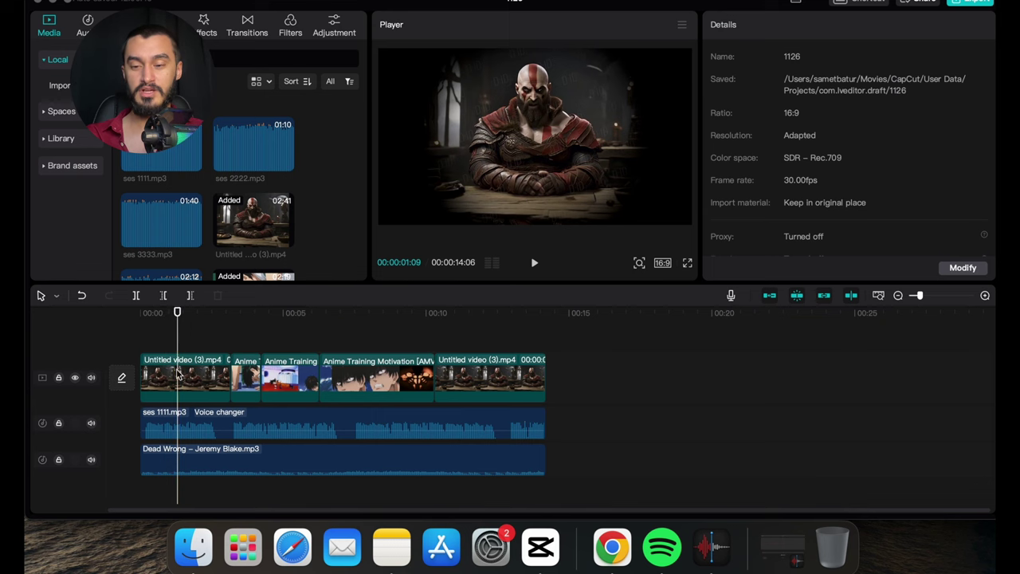
click(178, 373)
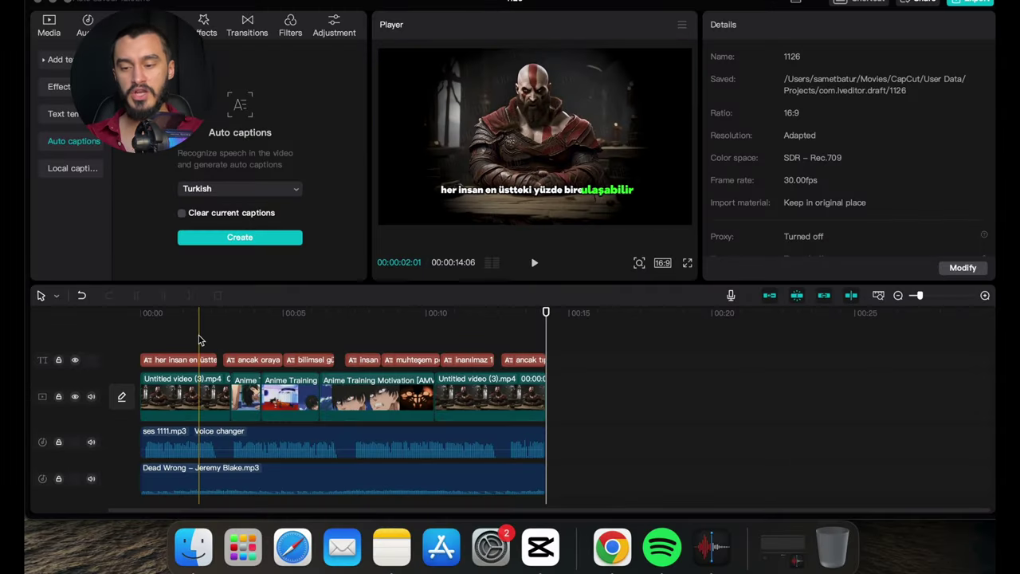
Append the Anime Training Motivation clip after the last Kratos clip at 00:00:14:06 and trim its beginning
click(491, 385)
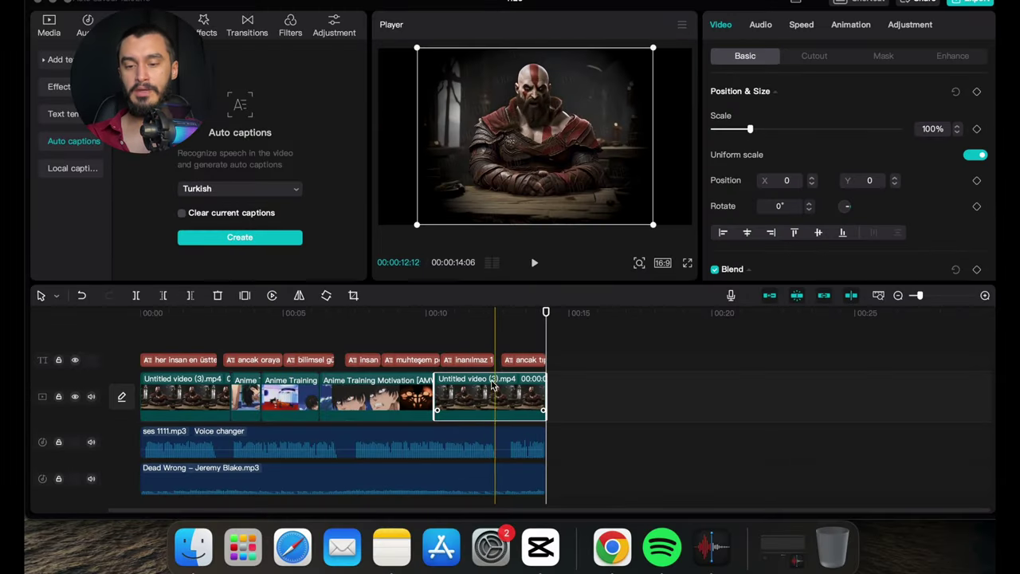
click(48, 25)
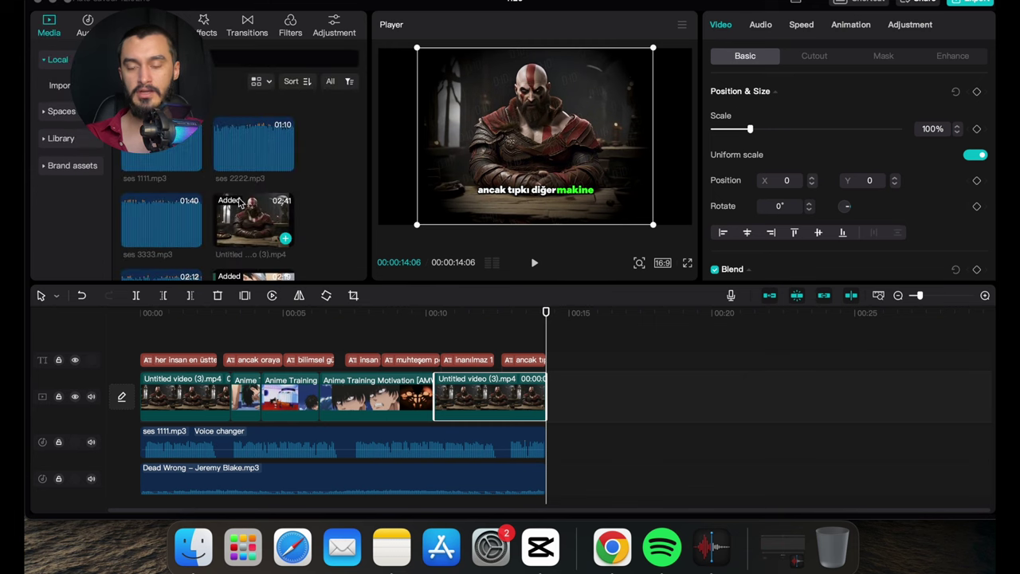
drag(253, 203, 581, 394)
scroll(717, 398, right, 10)
key(q)
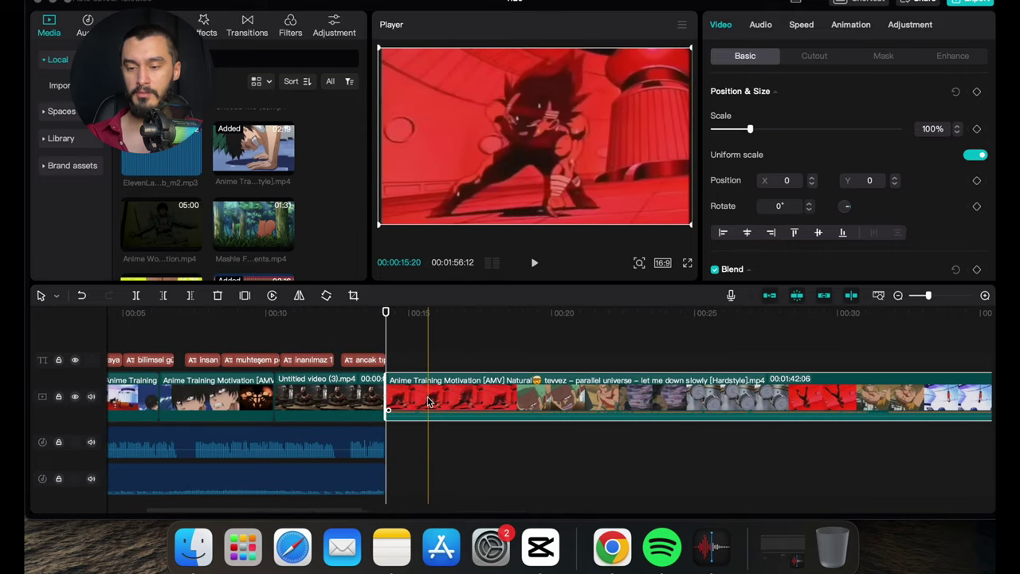
Split the appended anime clip at 00:00:15:20, trim about 3 seconds off the remainder's start and mute the short first piece
key(super+b)
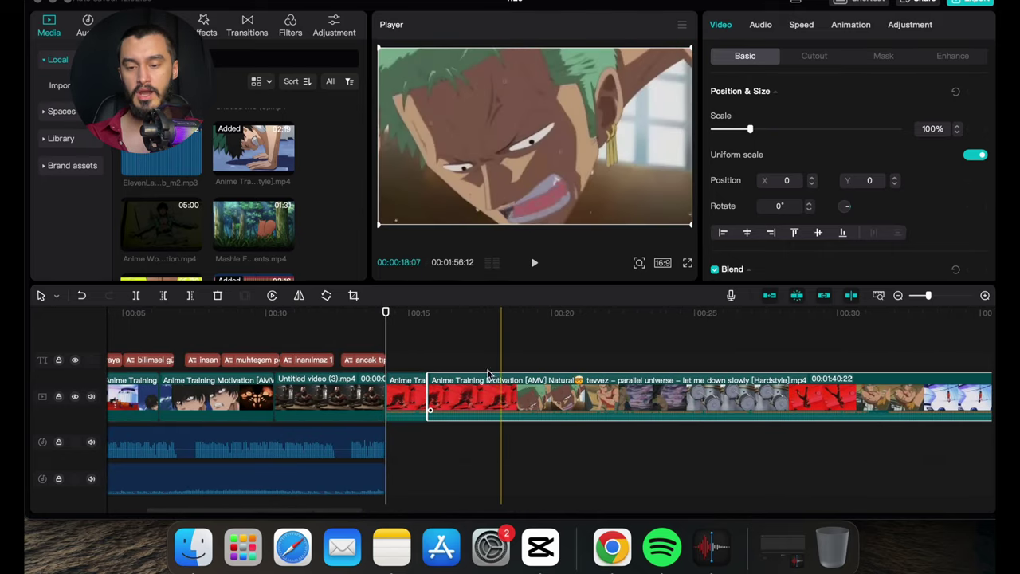
key(q)
click(414, 381)
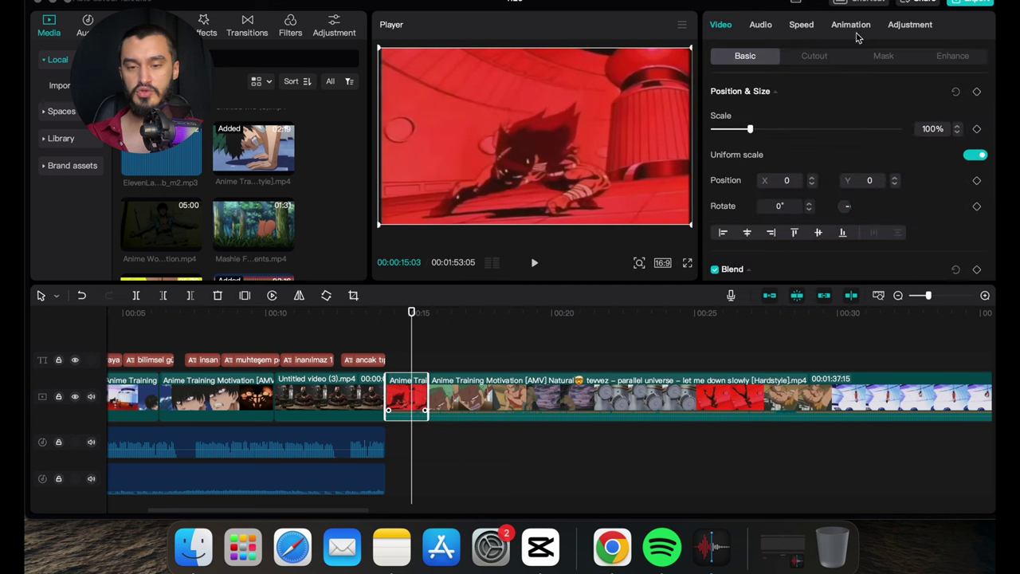
click(761, 25)
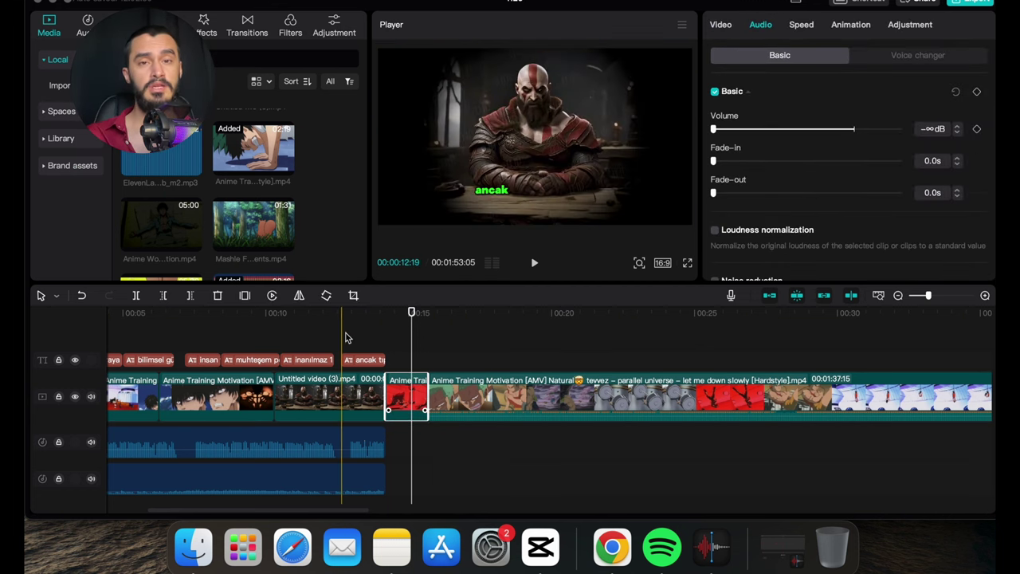
Play the cut from the last Kratos clip into the new anime piece and review the captioned timeline
click(375, 335)
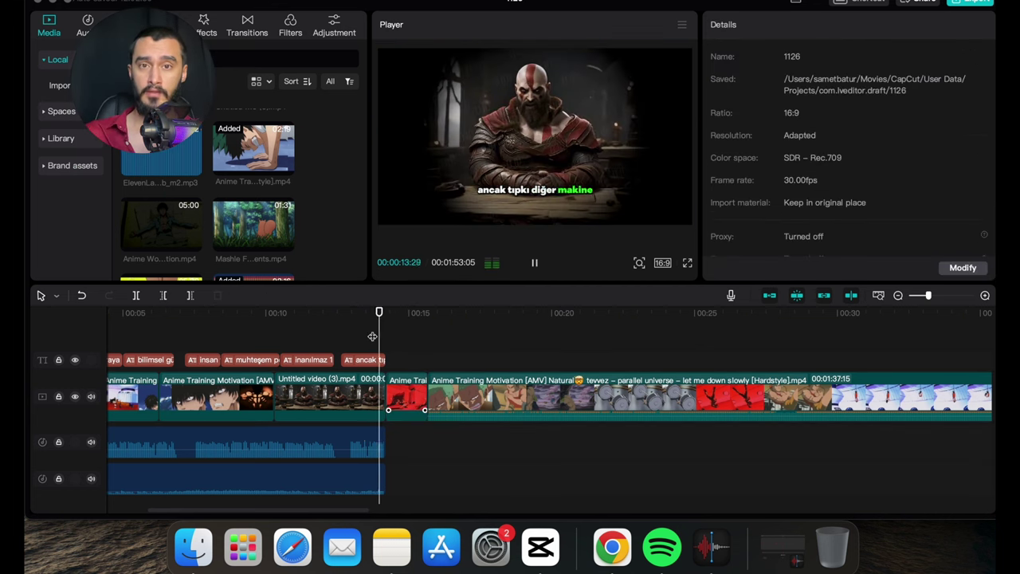
key(space)
key(space)
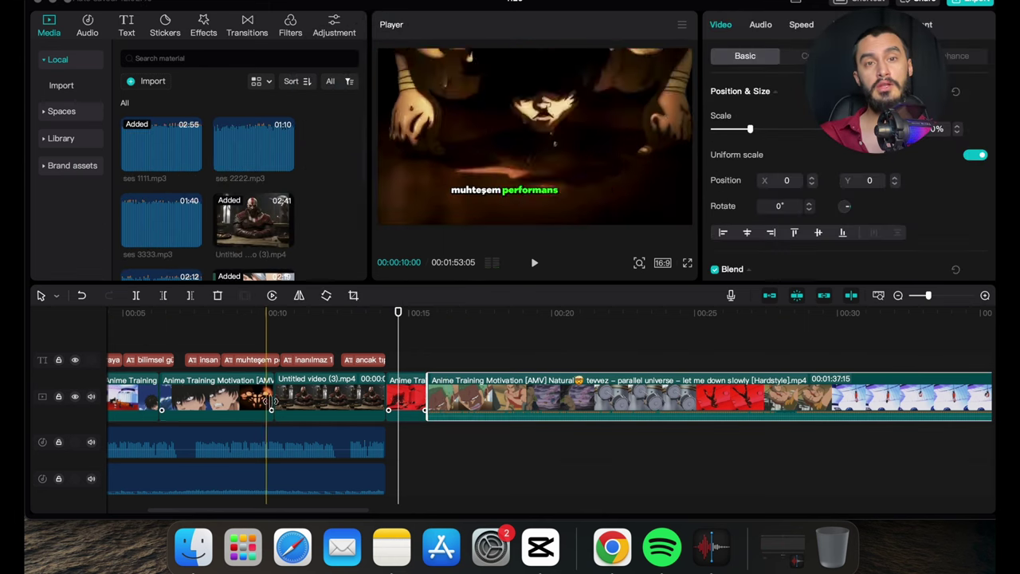
scroll(266, 422, left, 5)
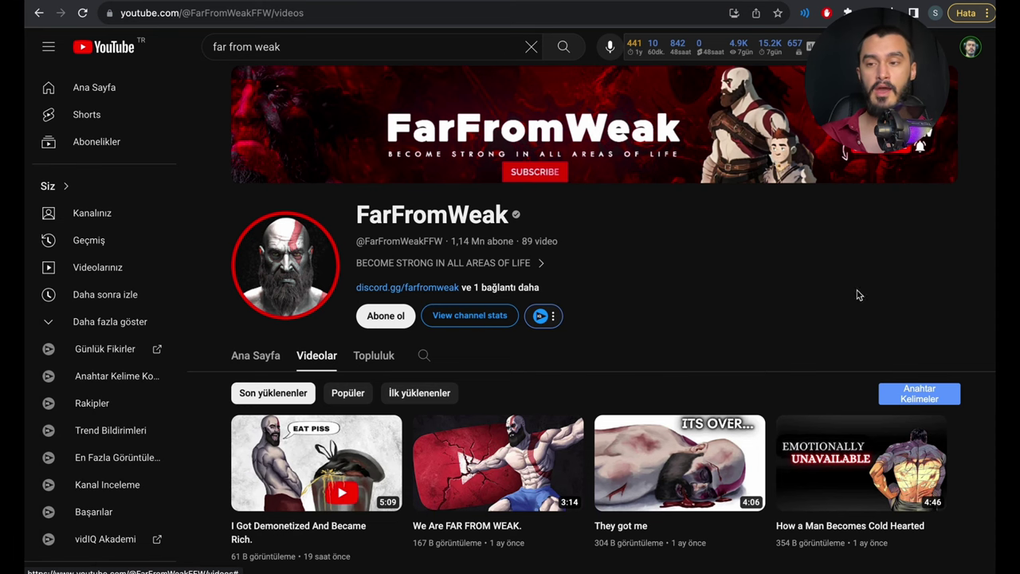
Switch to YouTube and browse the uploaded videos on the FarFromWeak channel
scroll(988, 368, down, 3)
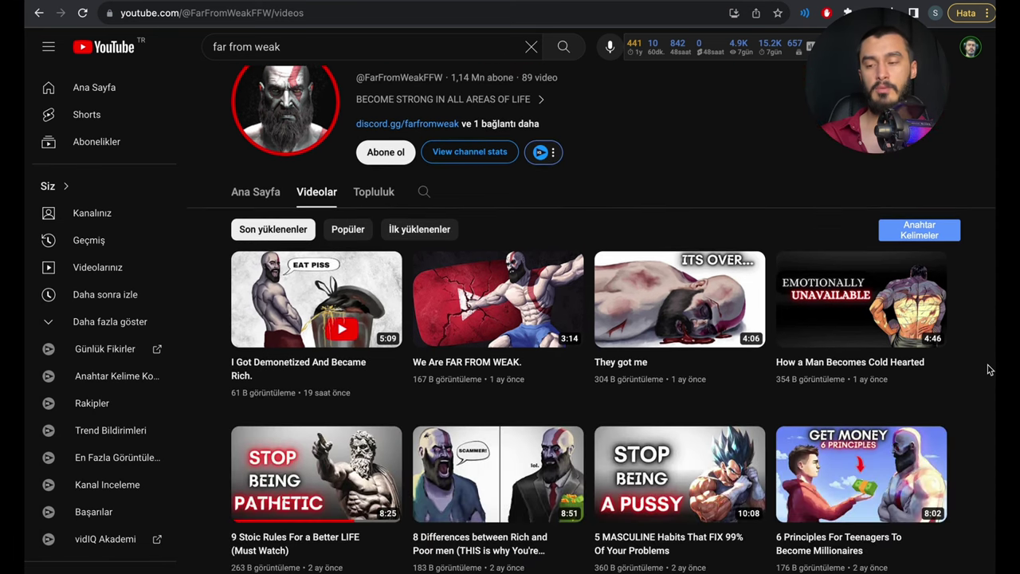